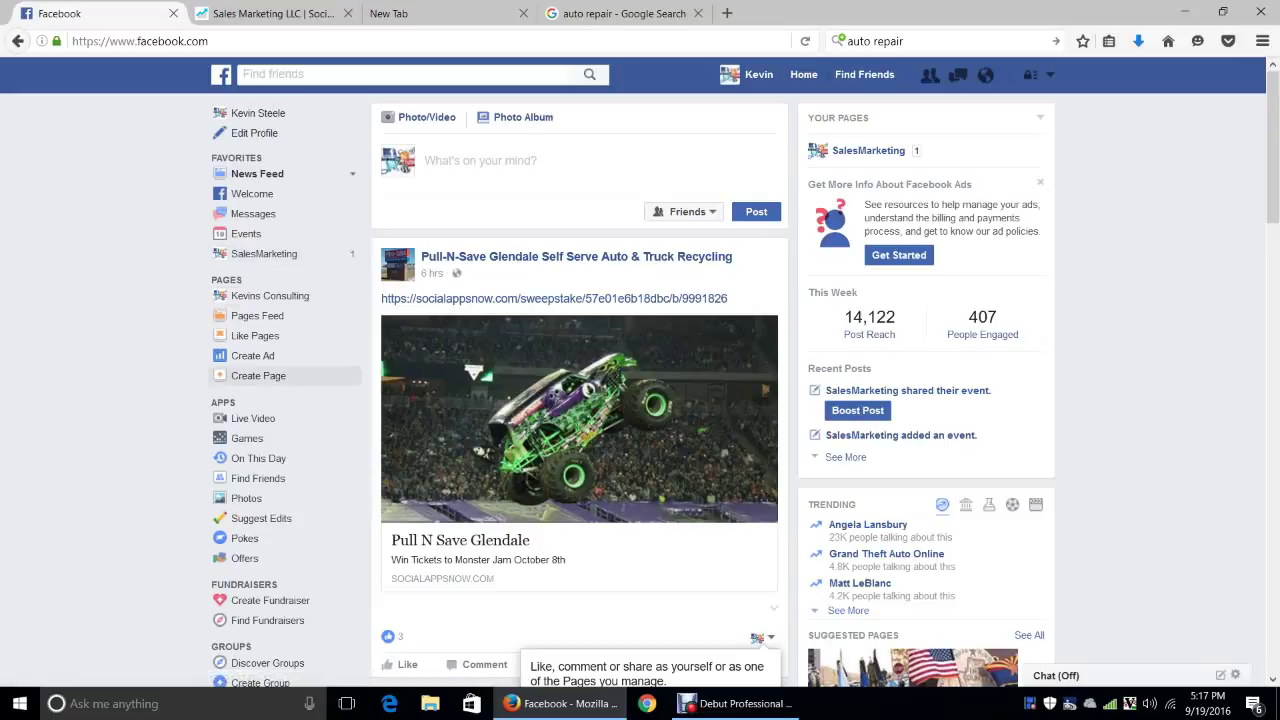
Start a new Facebook Page and pick the Local Business or Place type
left_click(258, 376)
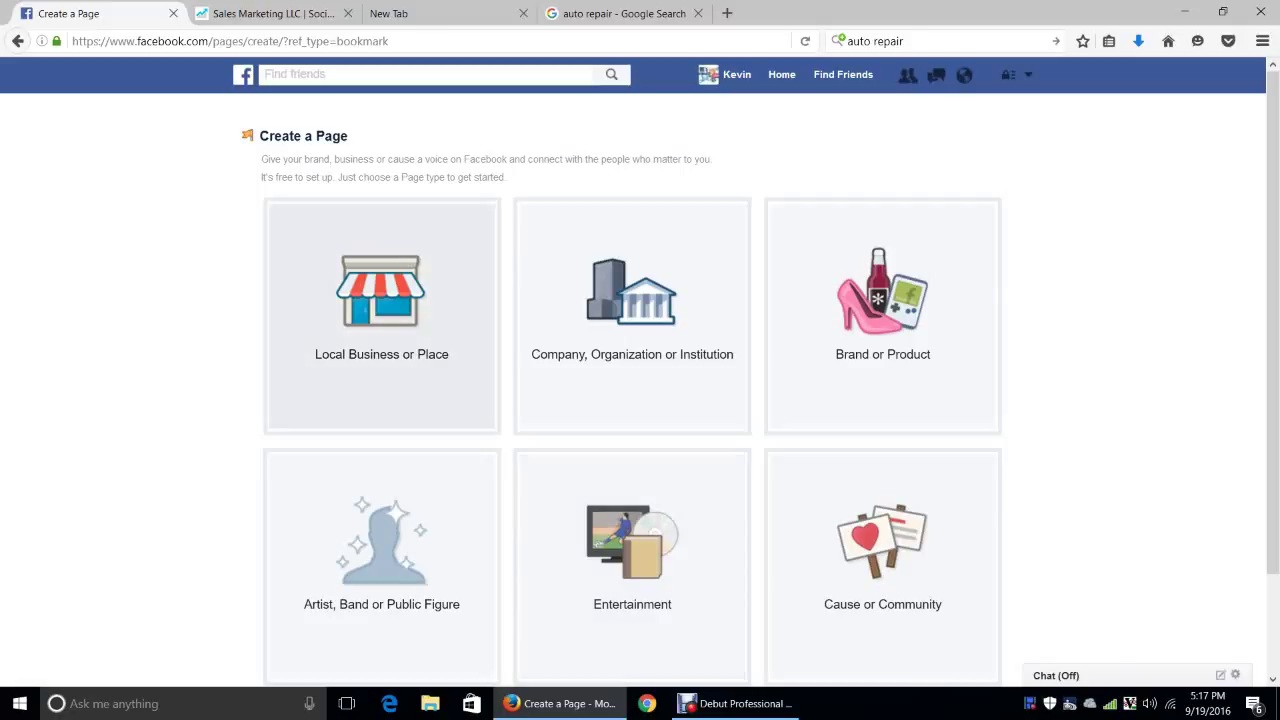
left_click(381, 315)
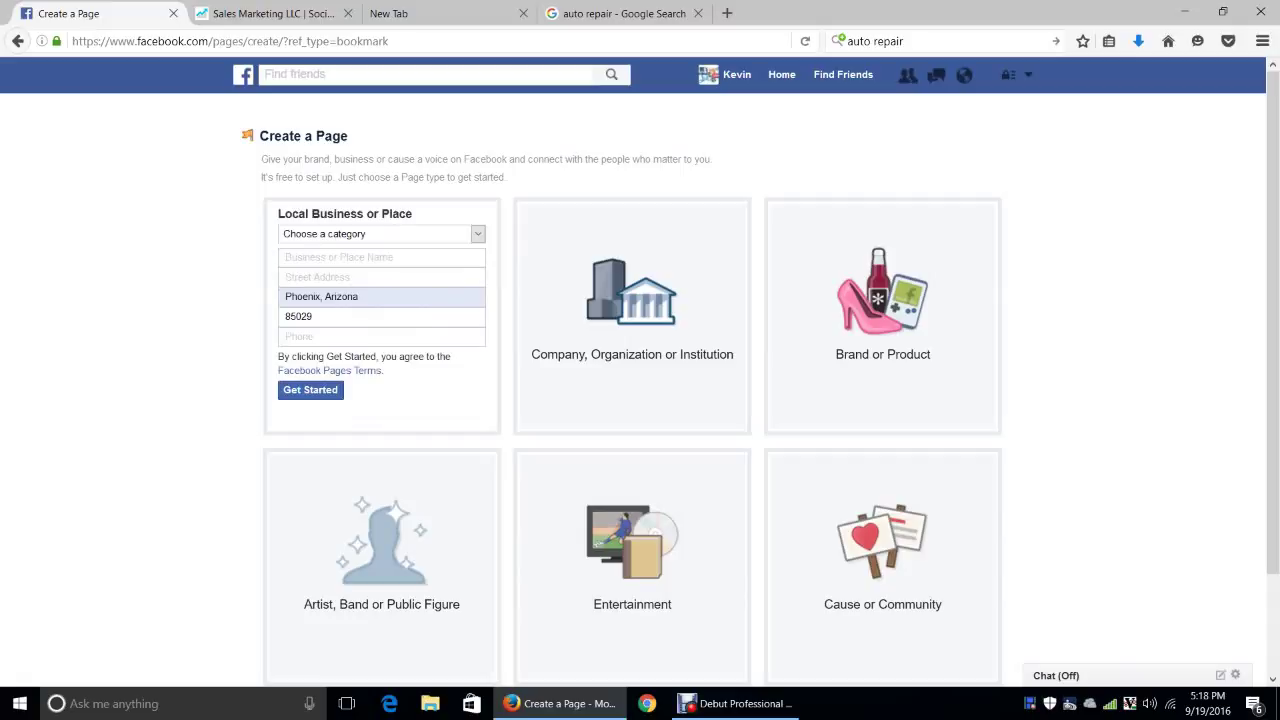
Choose Automotive as the category and Kevins Auto Repair as the business name
left_click(380, 233)
key("Down")
key("Down")
key("Down")
key("Down")
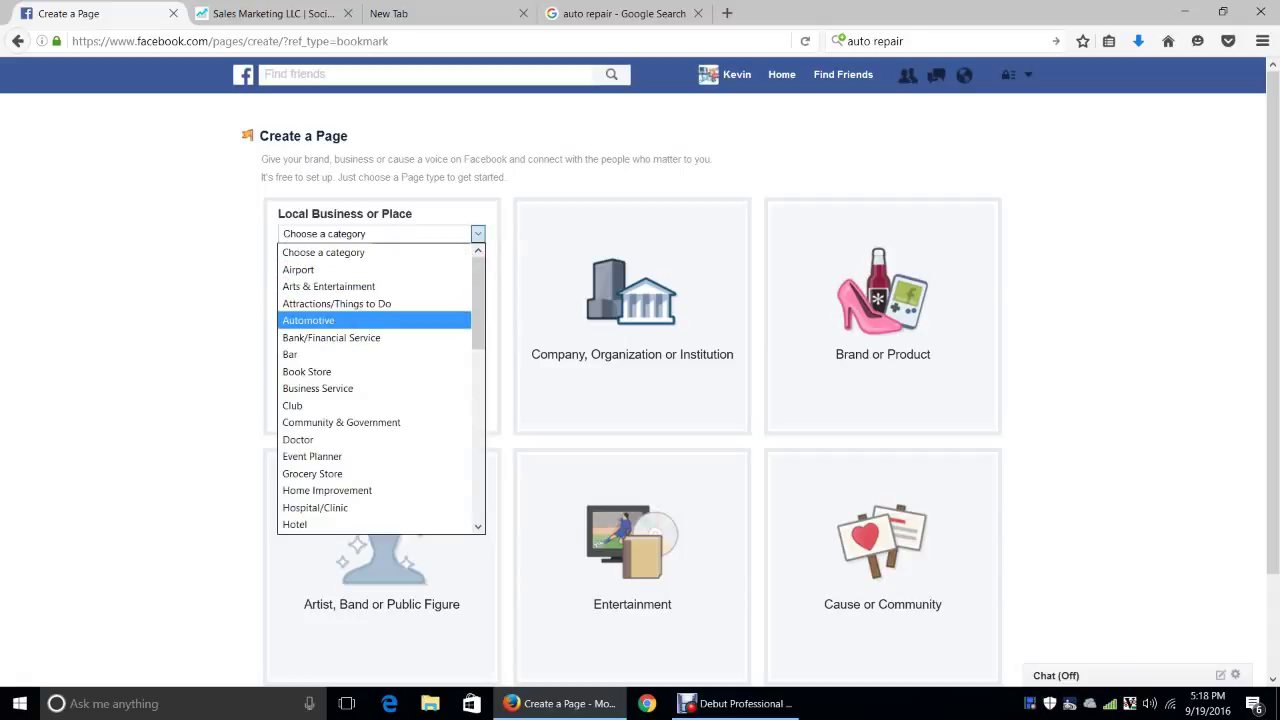
key("Return")
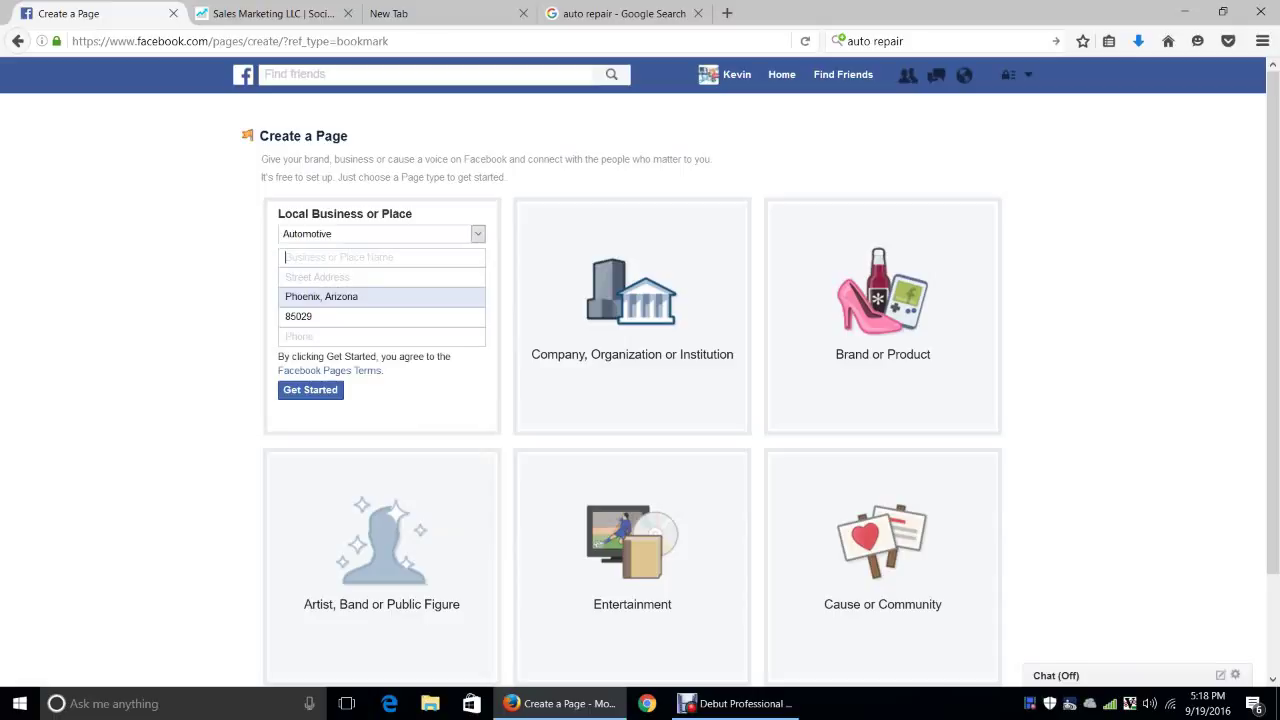
type("K")
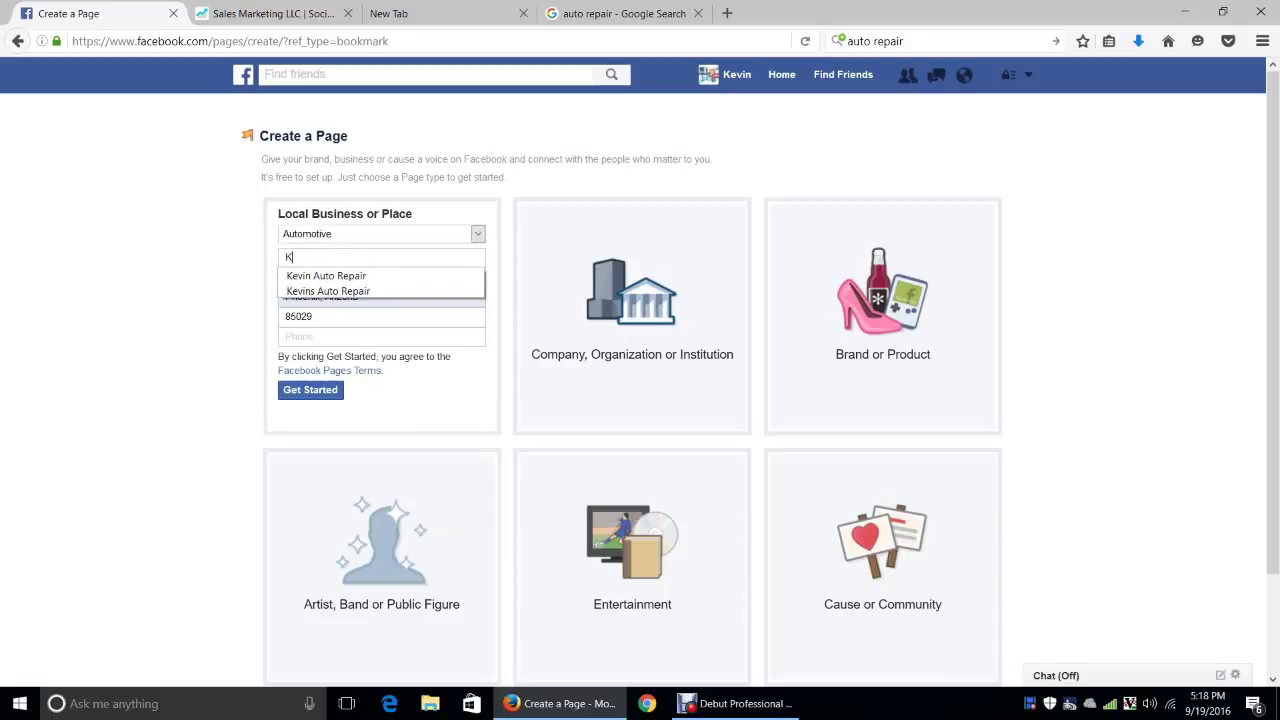
type("evins ")
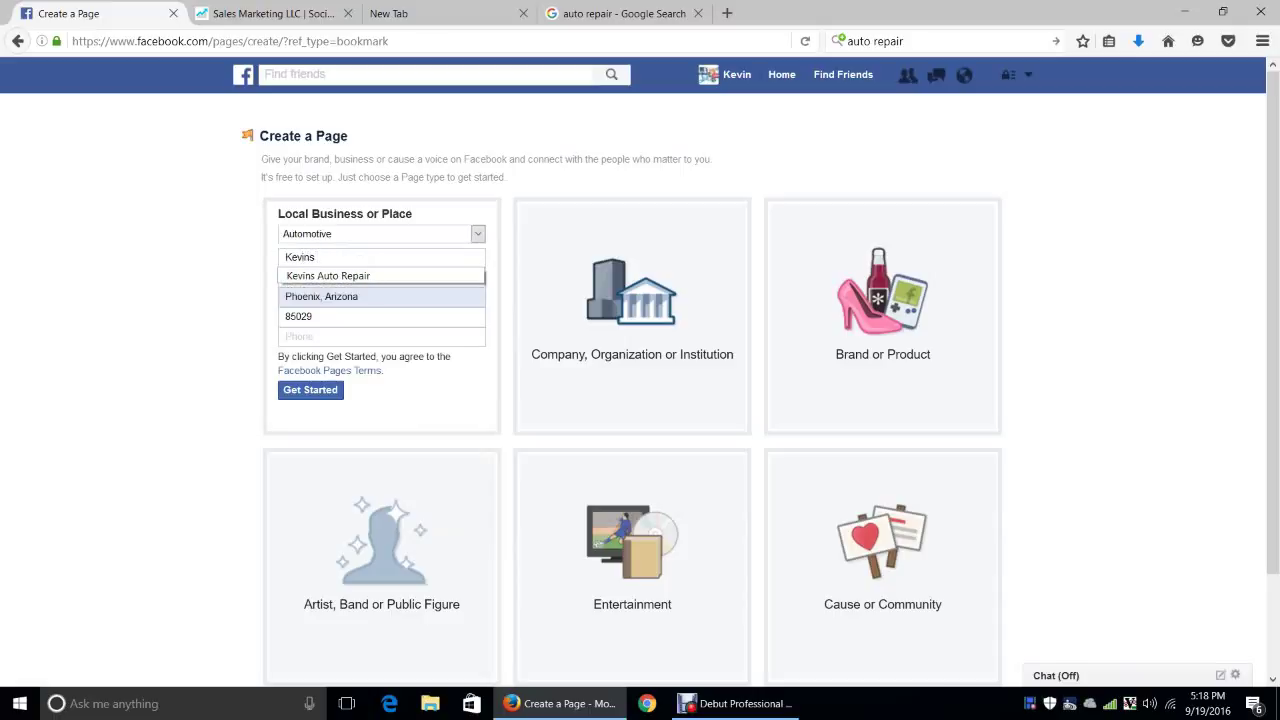
type("A")
key("Down")
key("Return")
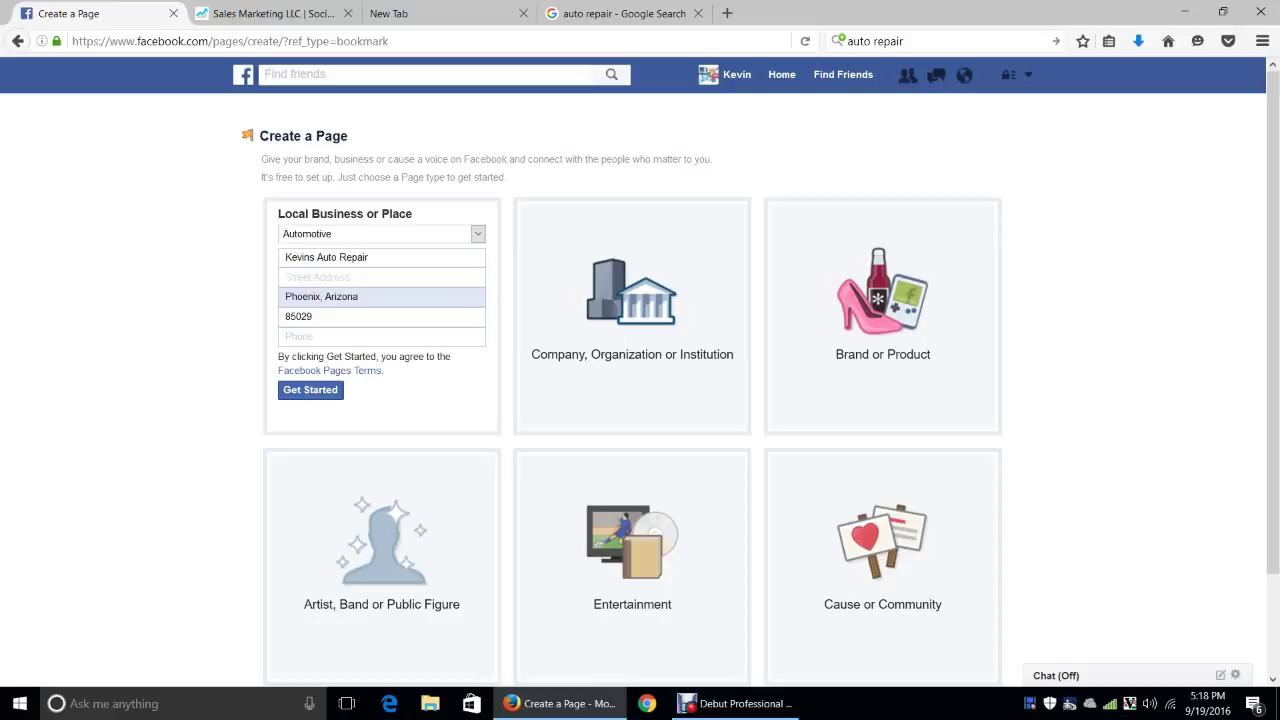
Fill in the suggested street address, a corrected ZIP code and the business phone, then submit
type("24")
key("Down")
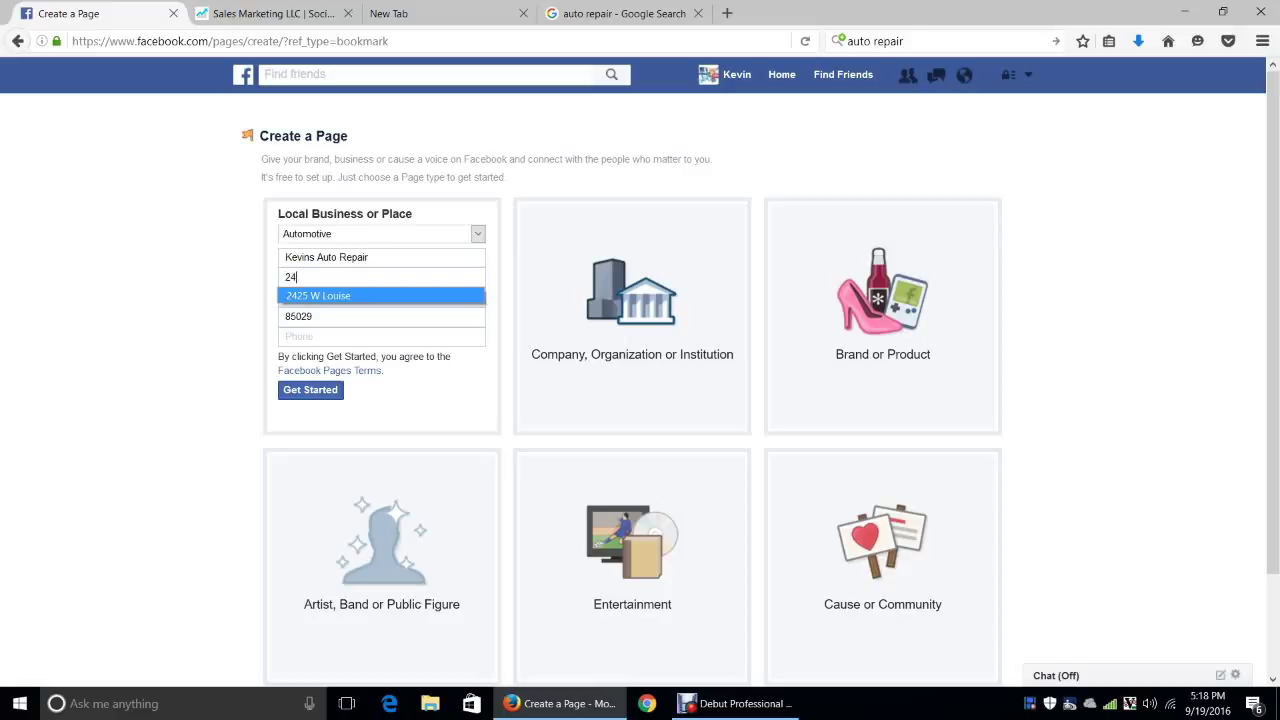
key("Return")
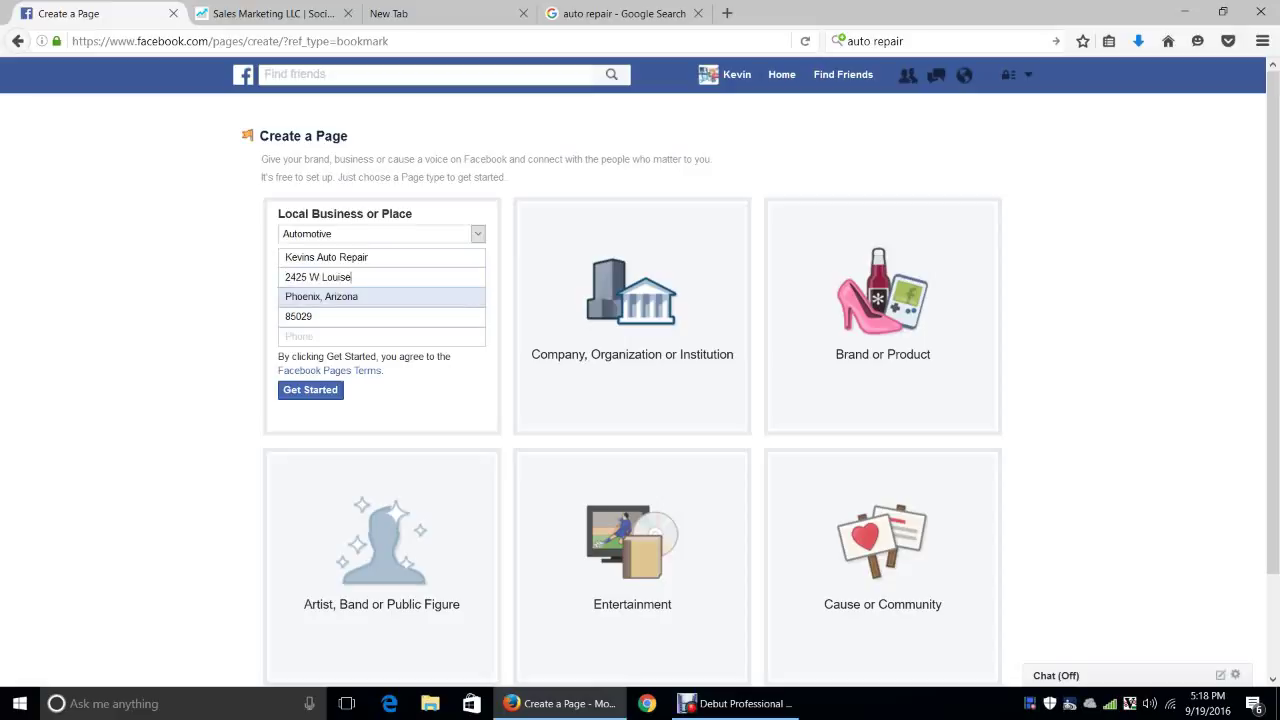
key("Tab")
key("Tab")
key("End")
key("BackSpace")
type("7")
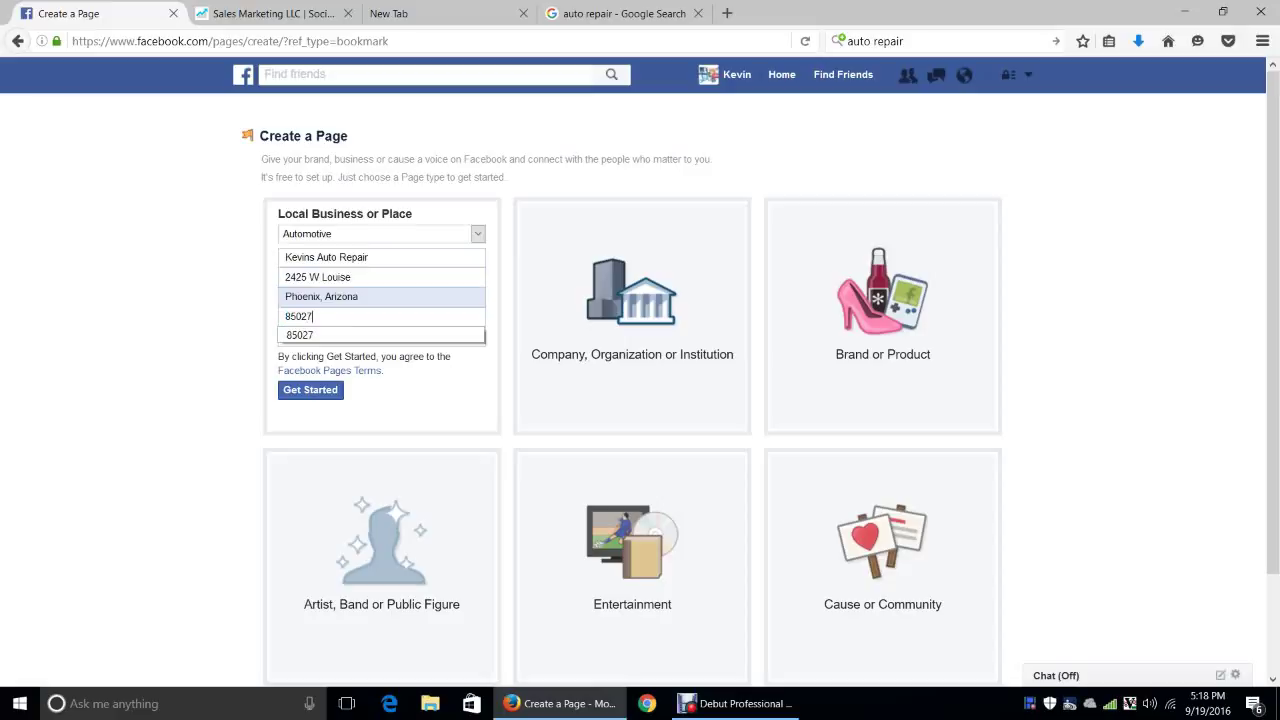
key("Escape")
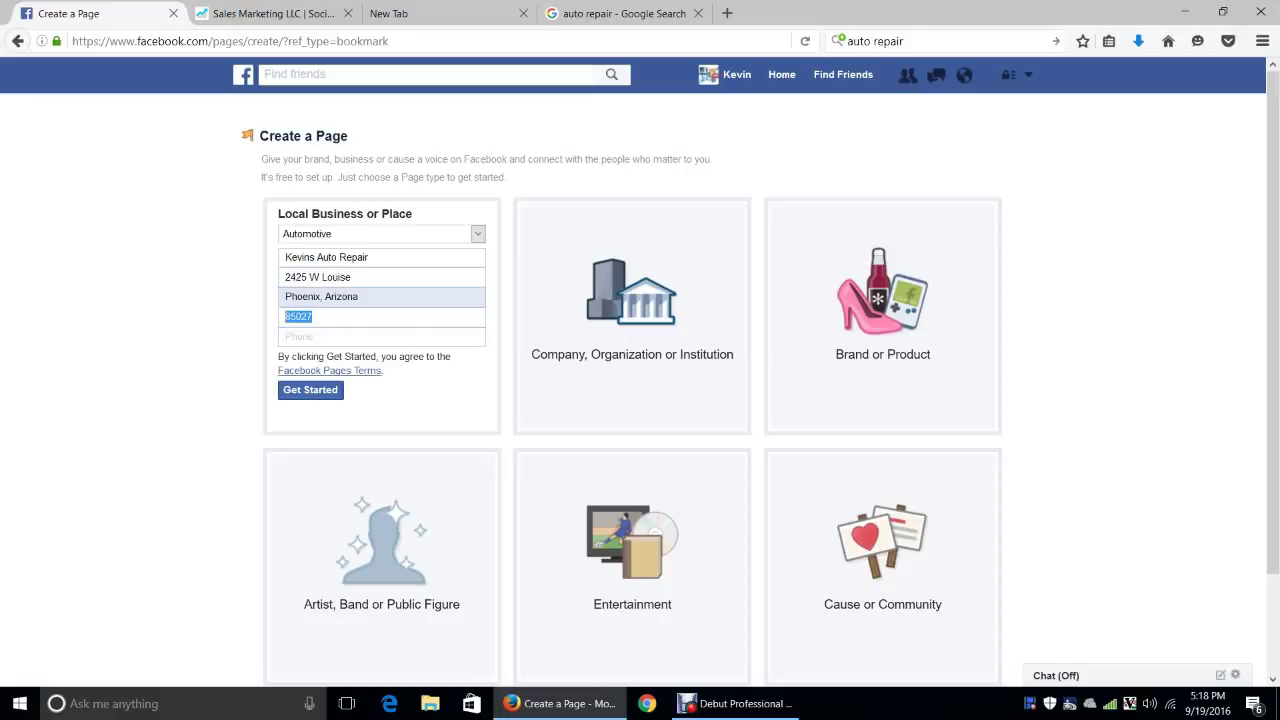
key("Tab")
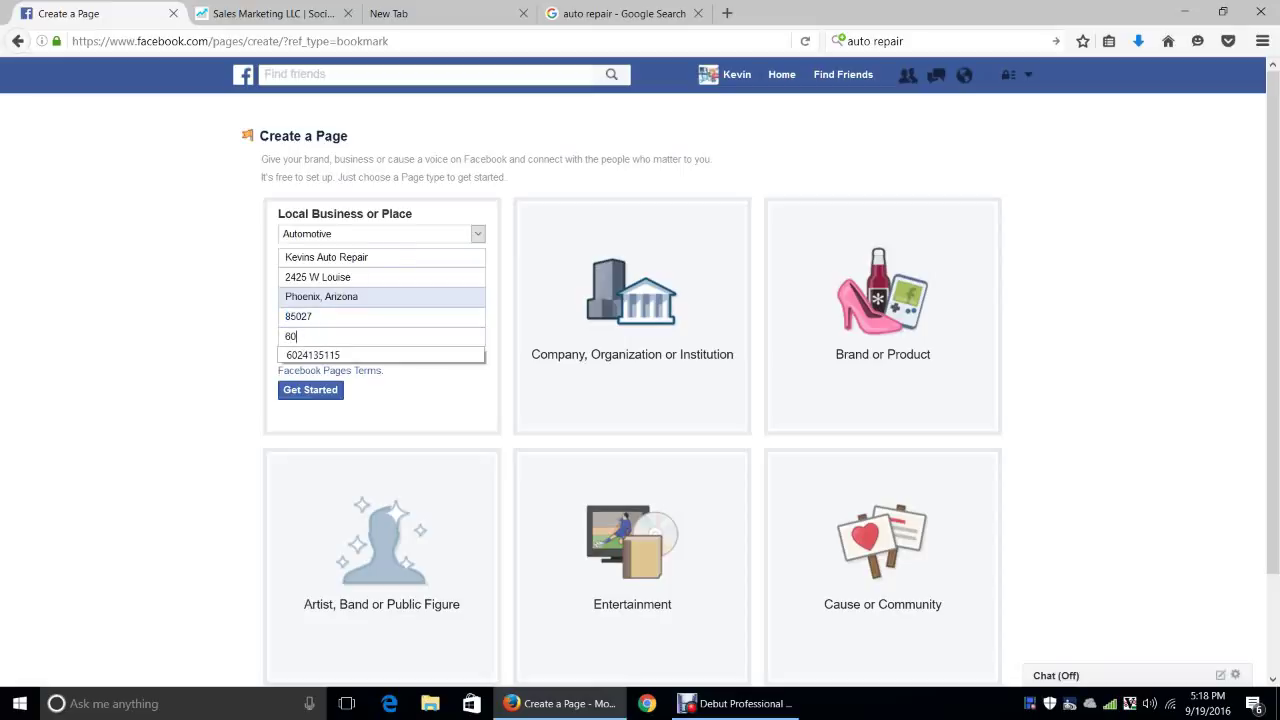
key("Escape")
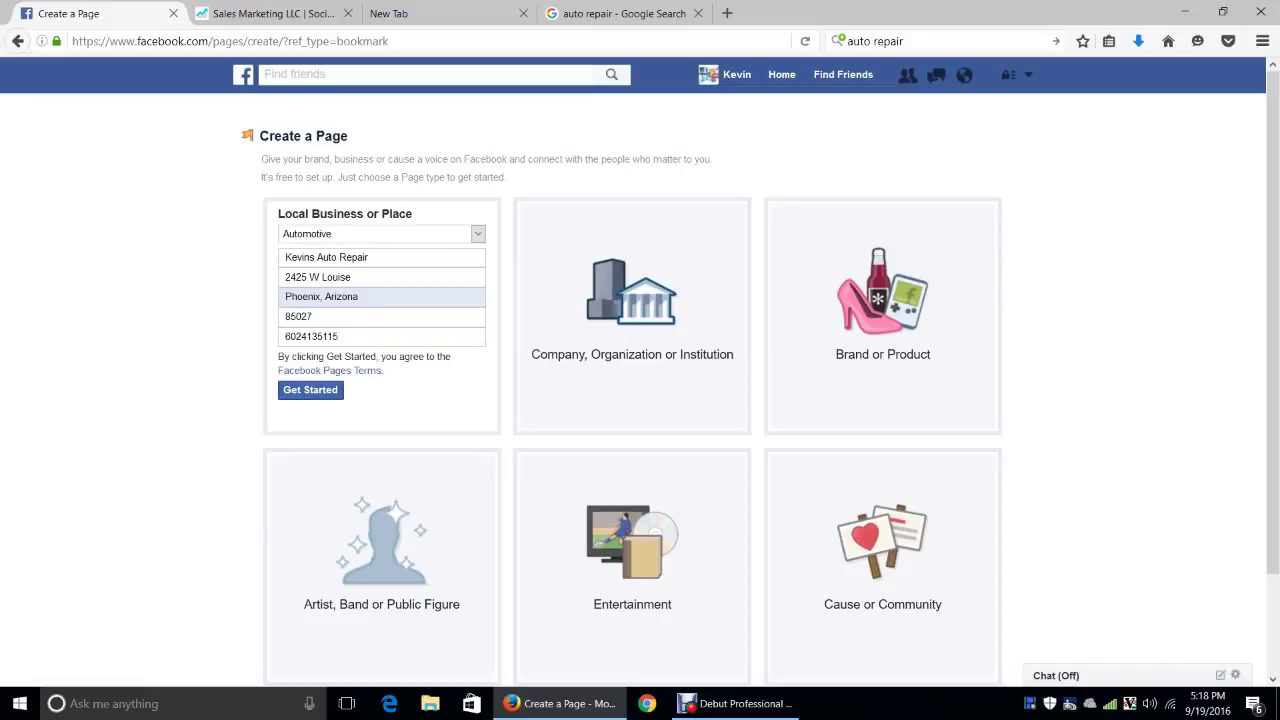
key("Return")
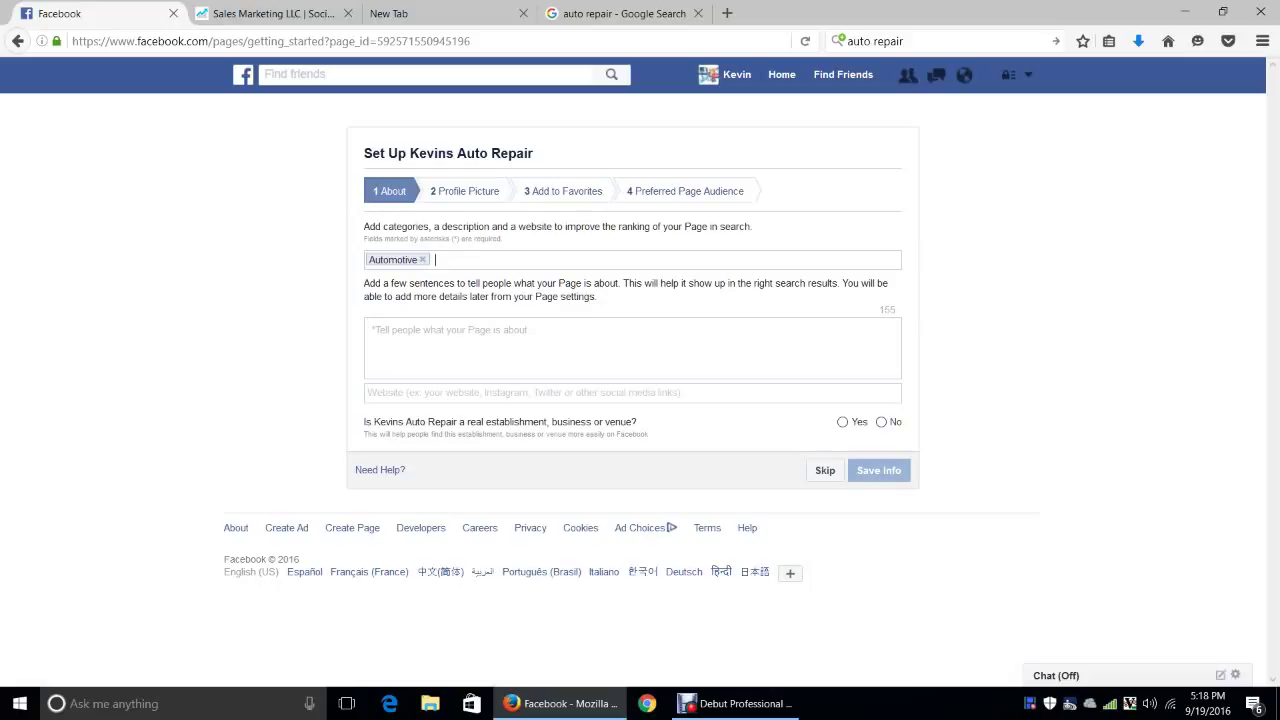
Add Automotive Repair as a second category and enter 'Automotive Repair' as the description
type("au")
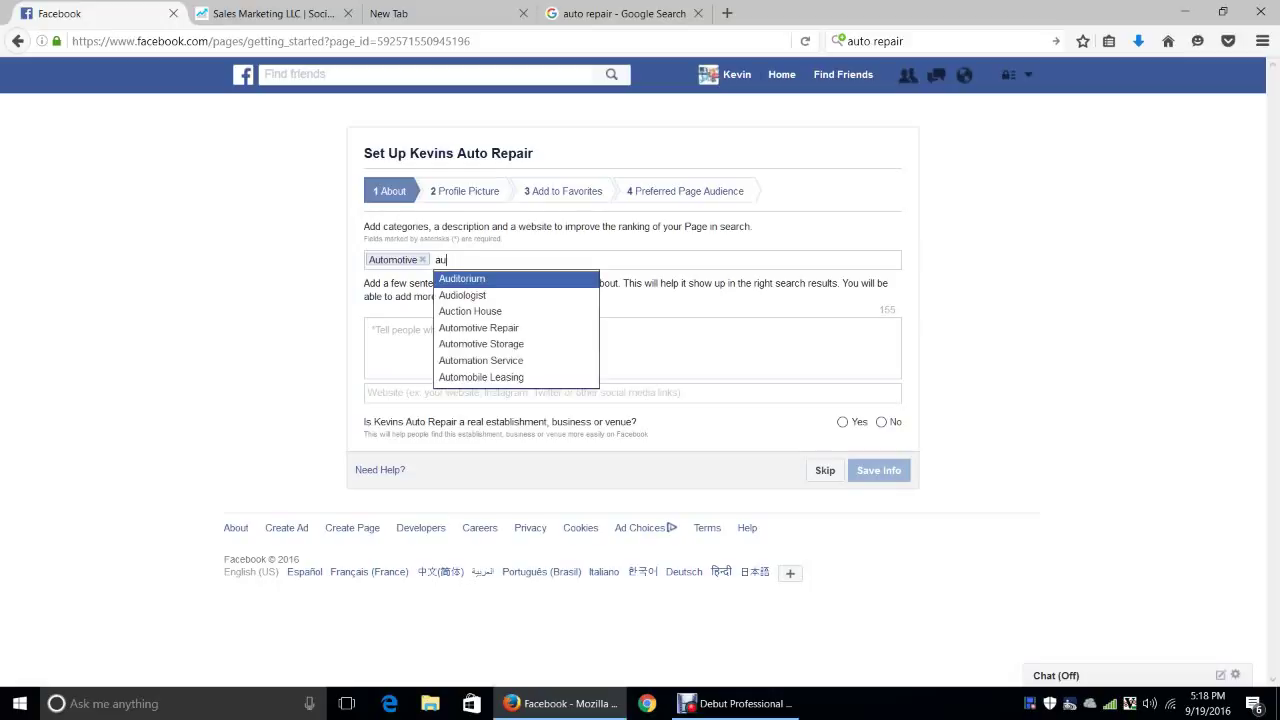
key("Down")
key("Down")
key("Down")
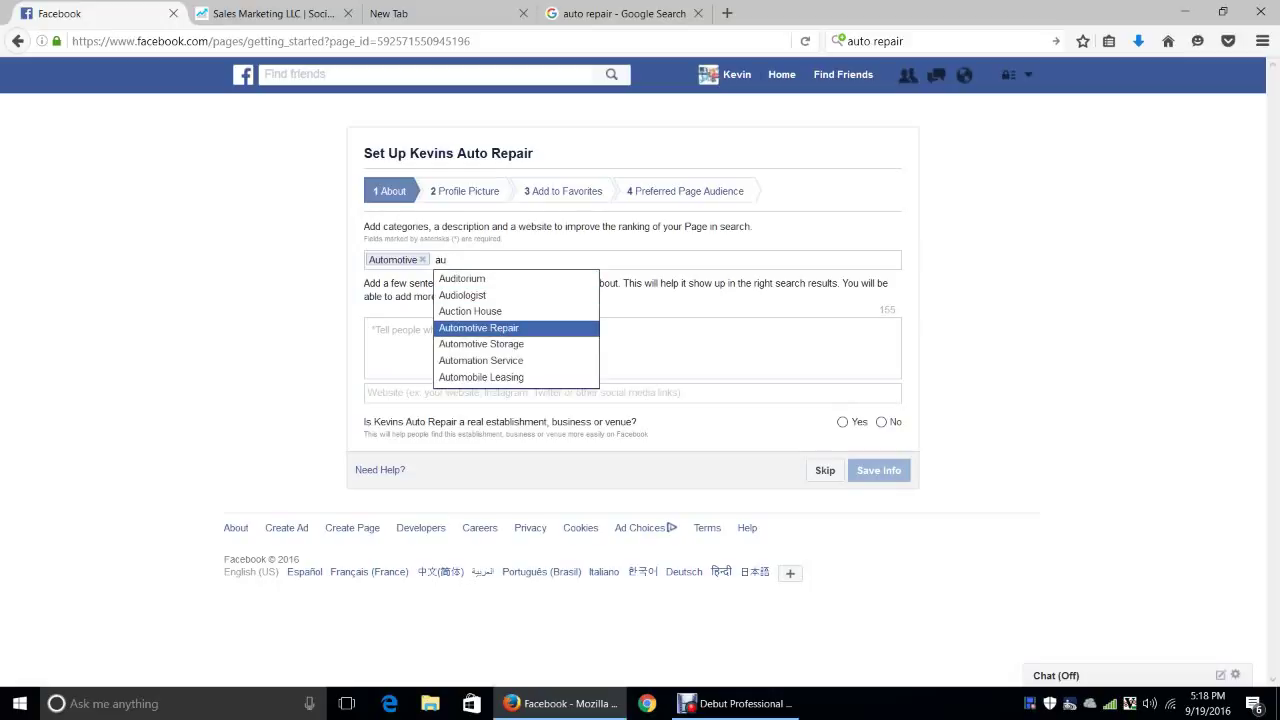
key("Down")
key("Down")
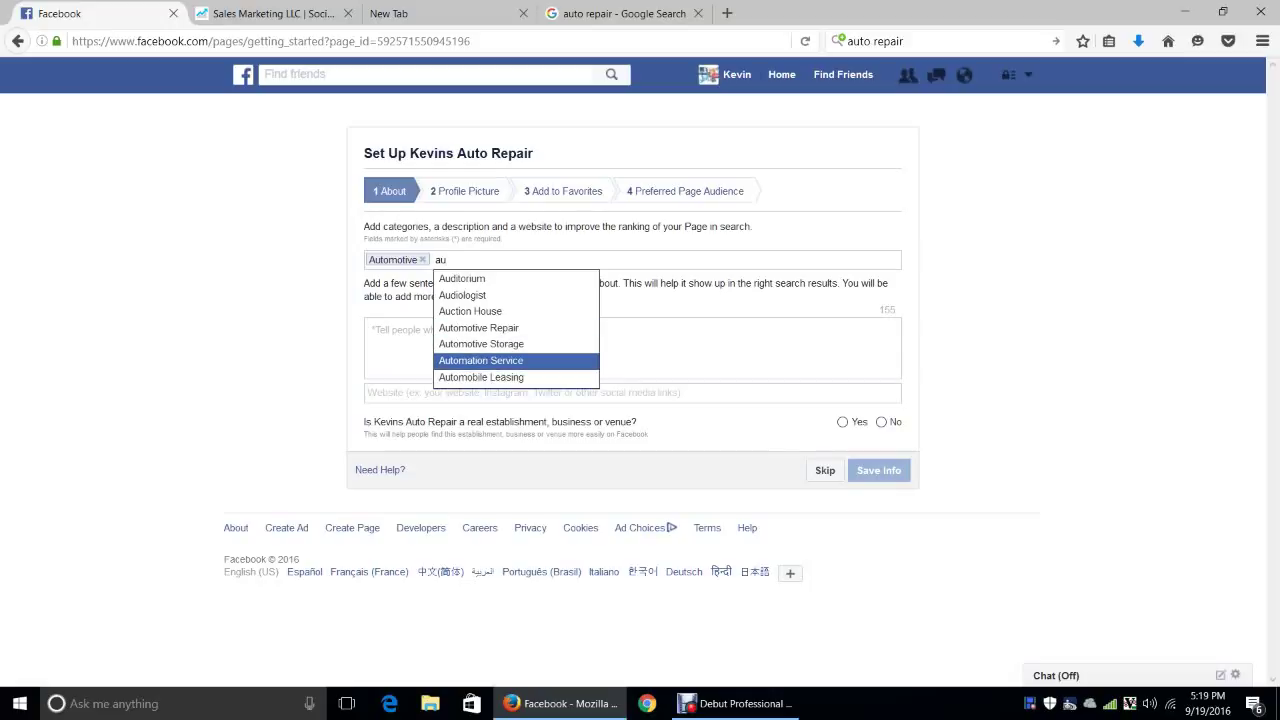
key("Up")
key("Up")
key("Return")
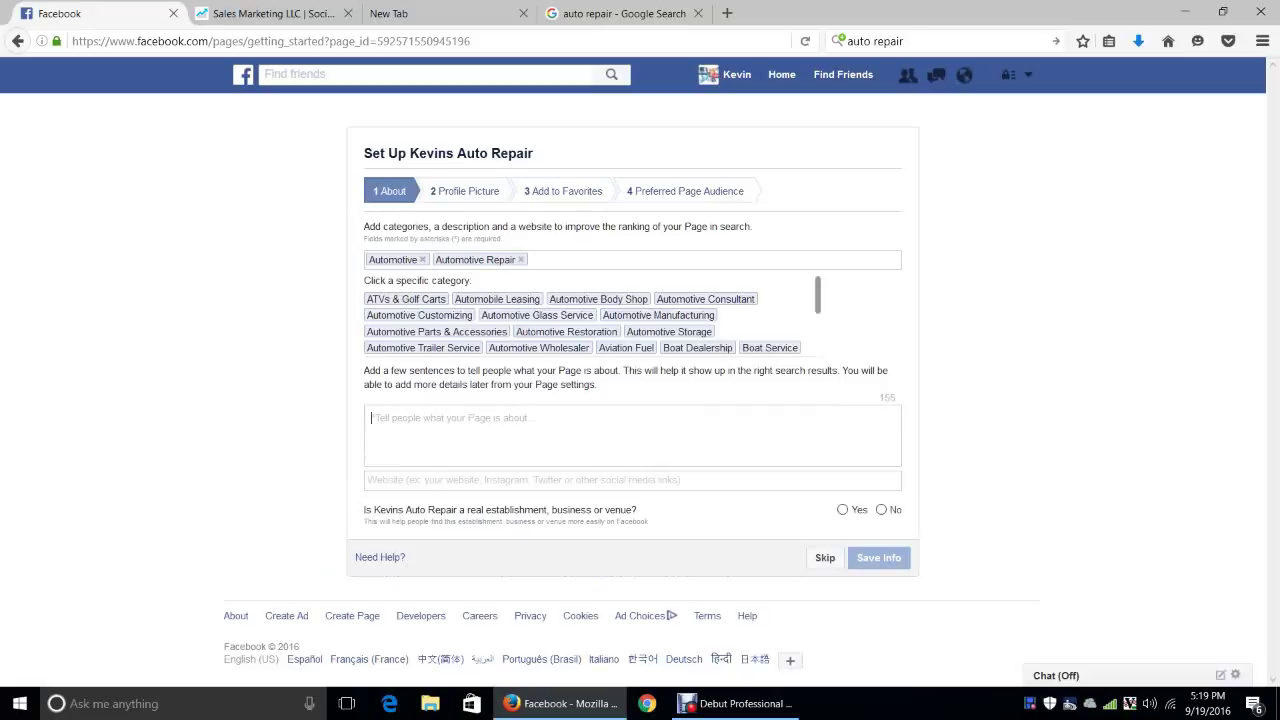
type("A")
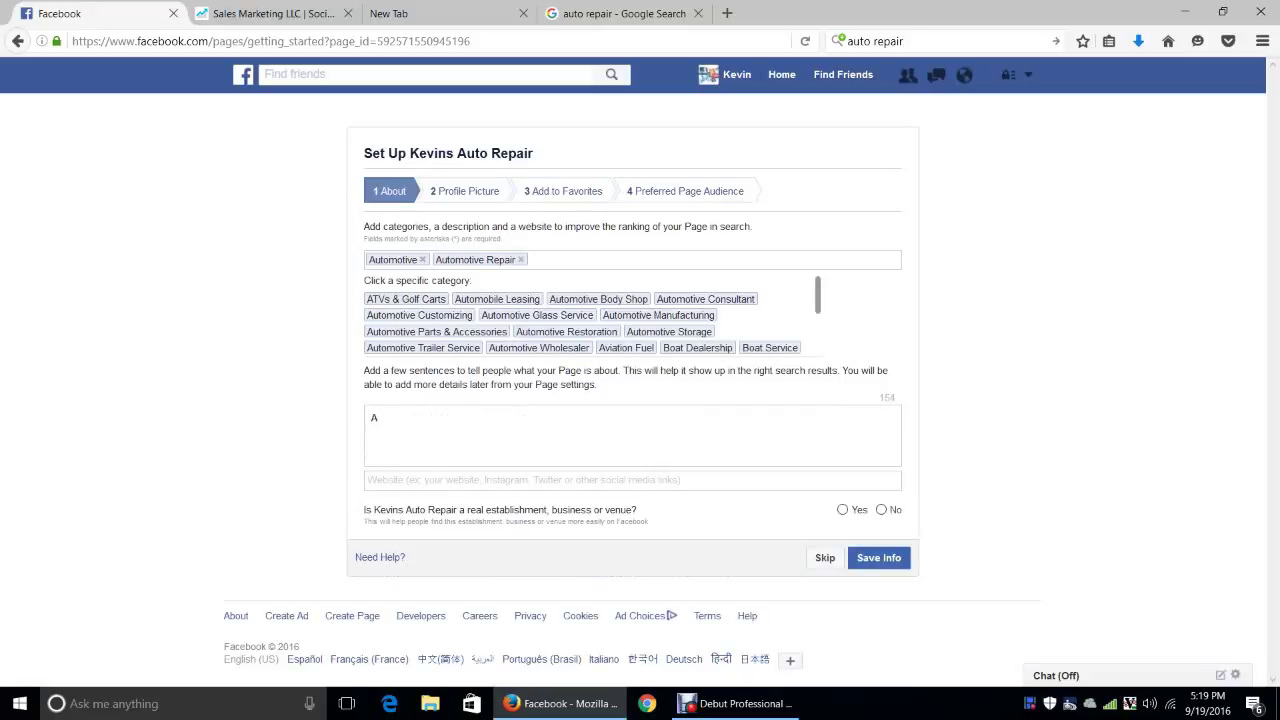
type("utomotive Repair")
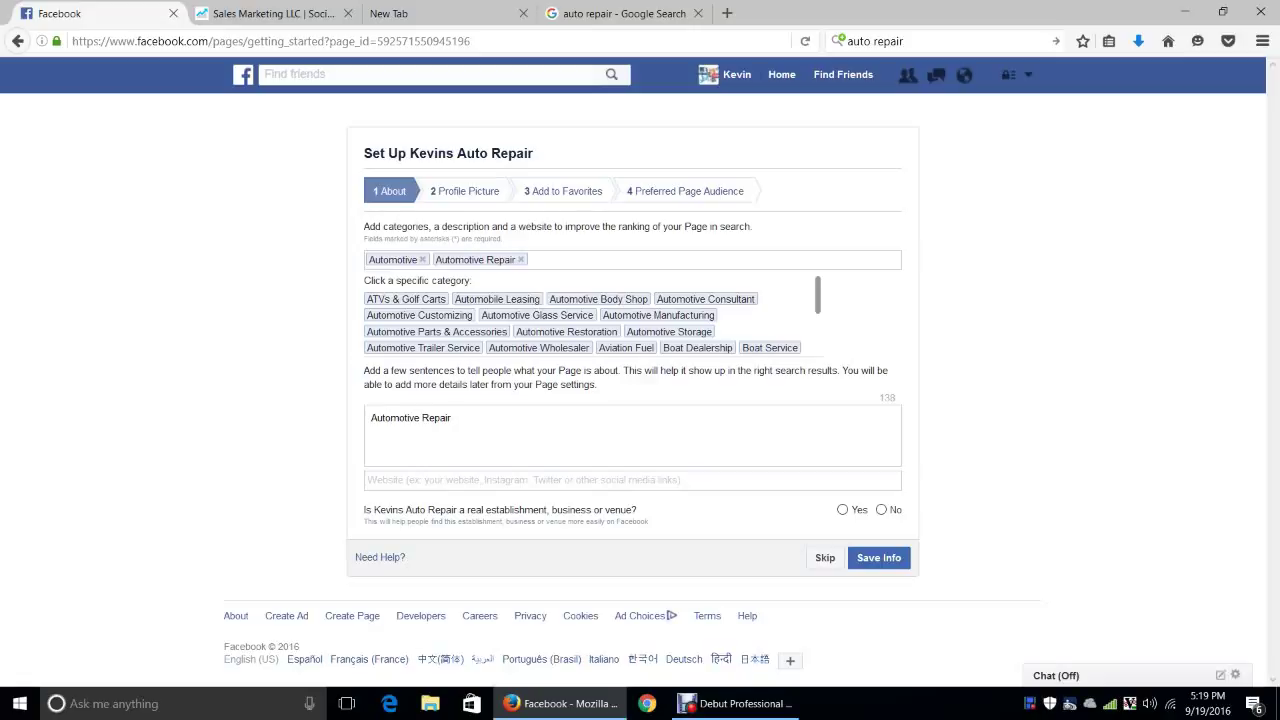
Answer Yes to both the real-establishment and official-representative questions and save the About info
left_click(380, 480)
type("http://")
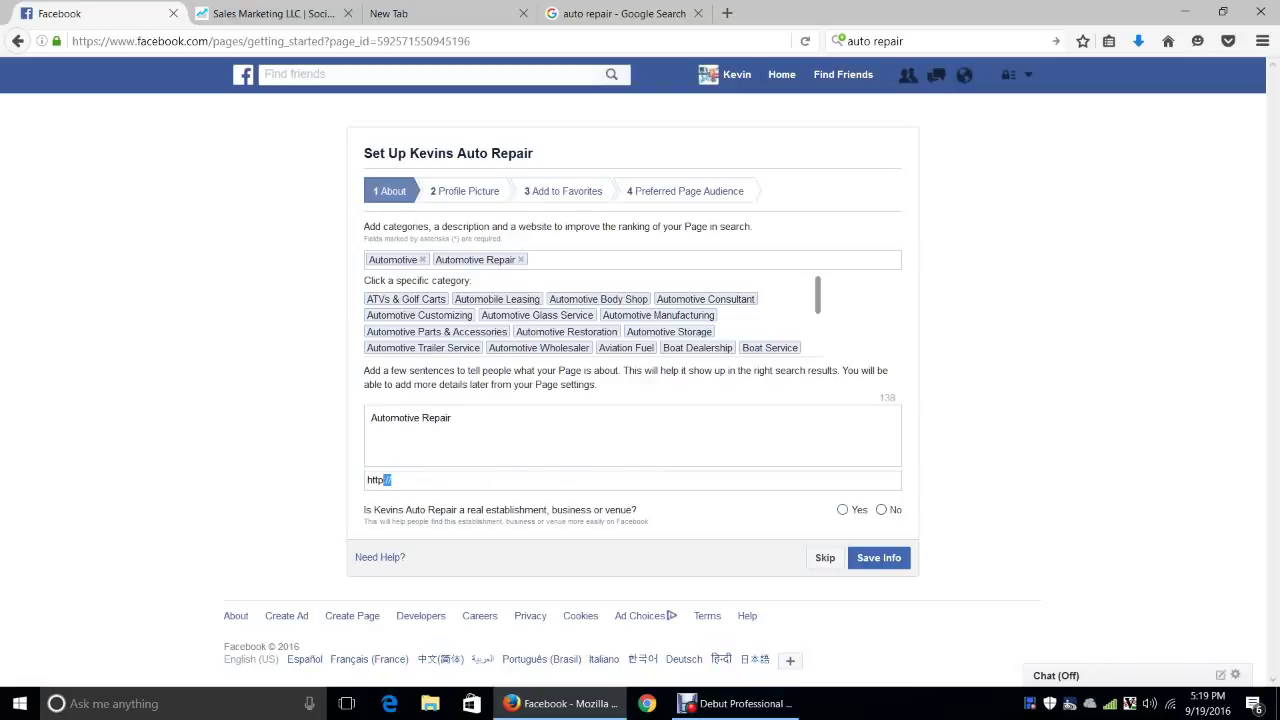
left_click(842, 509)
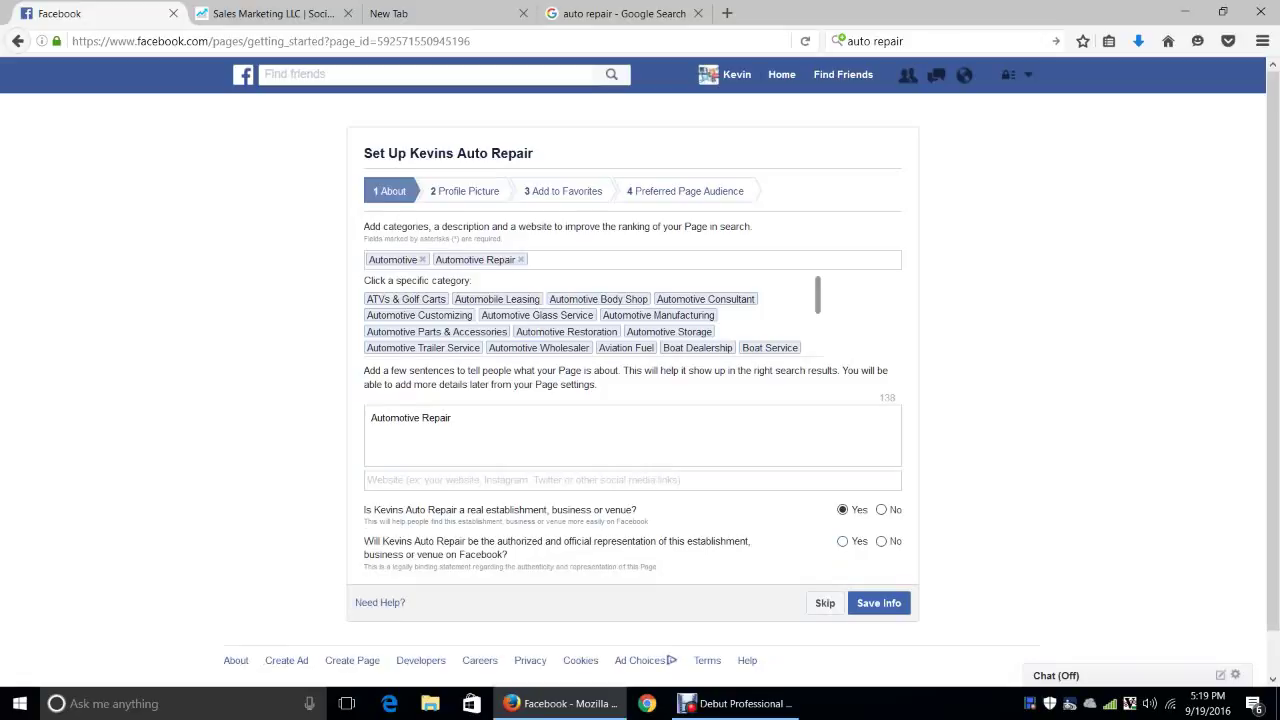
left_click(842, 541)
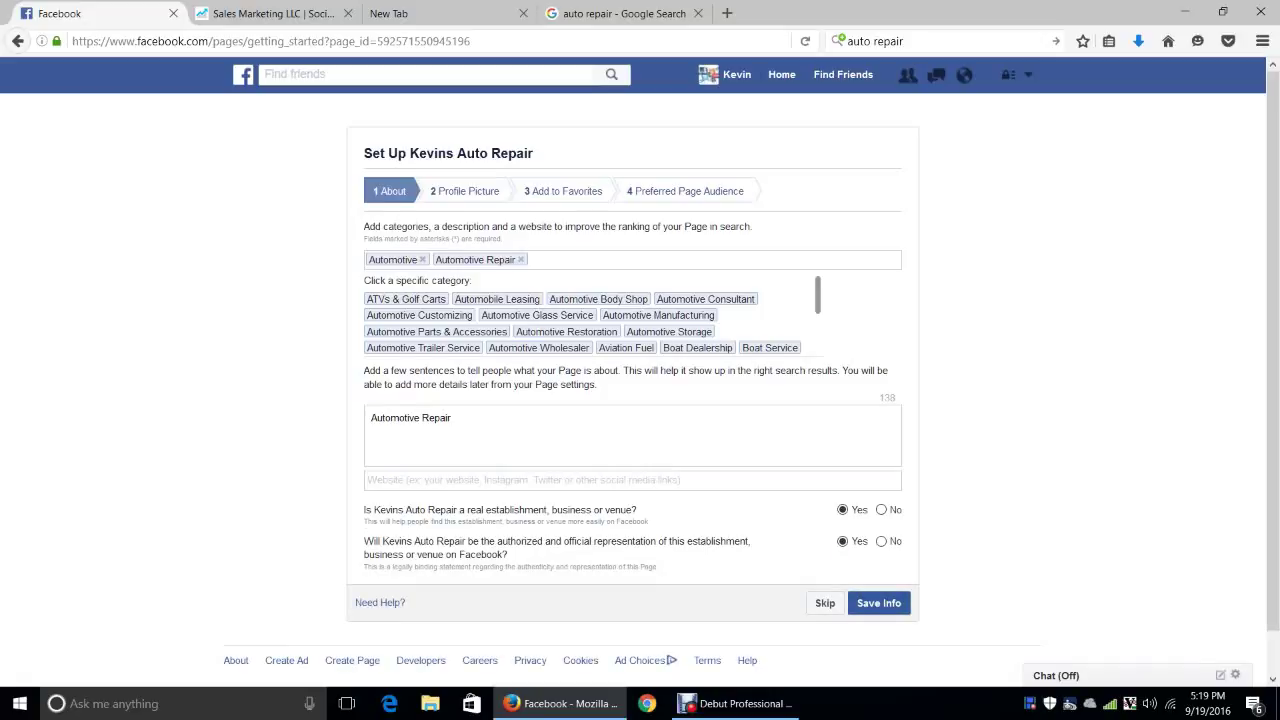
left_click(878, 603)
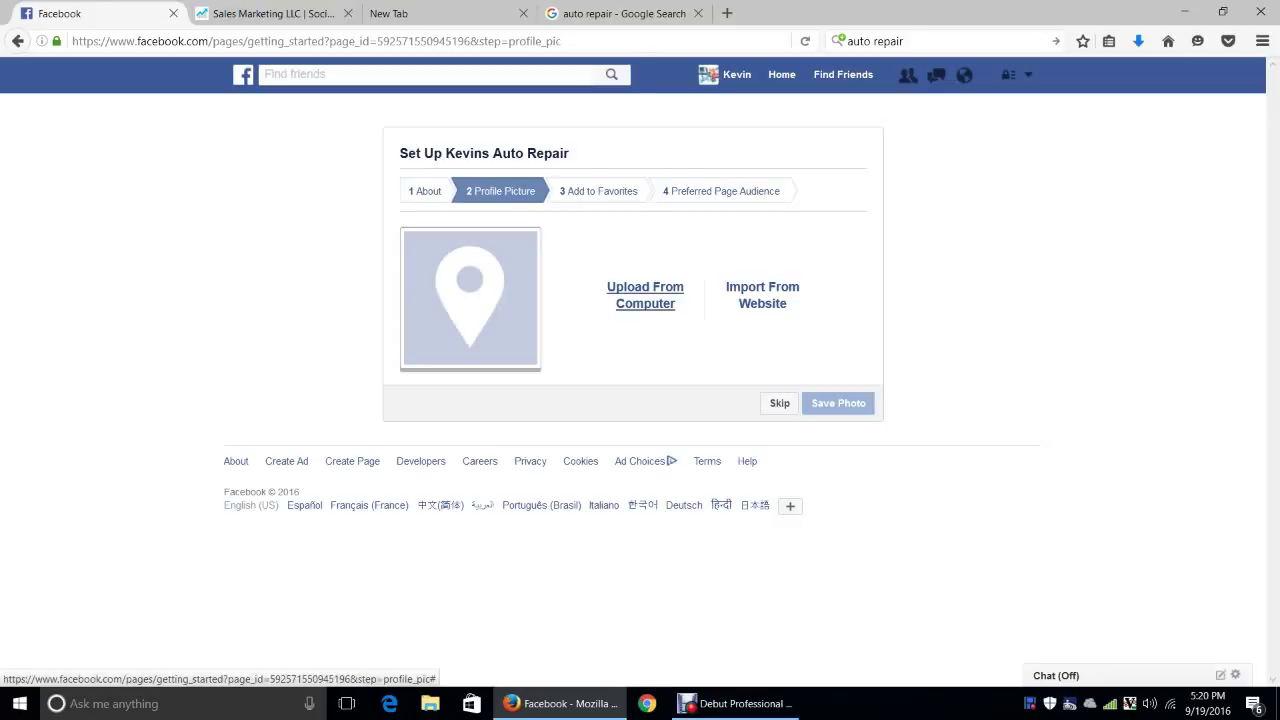
Upload logo.png from the computer as the profile picture and continue
left_click(645, 295)
left_click(290, 116)
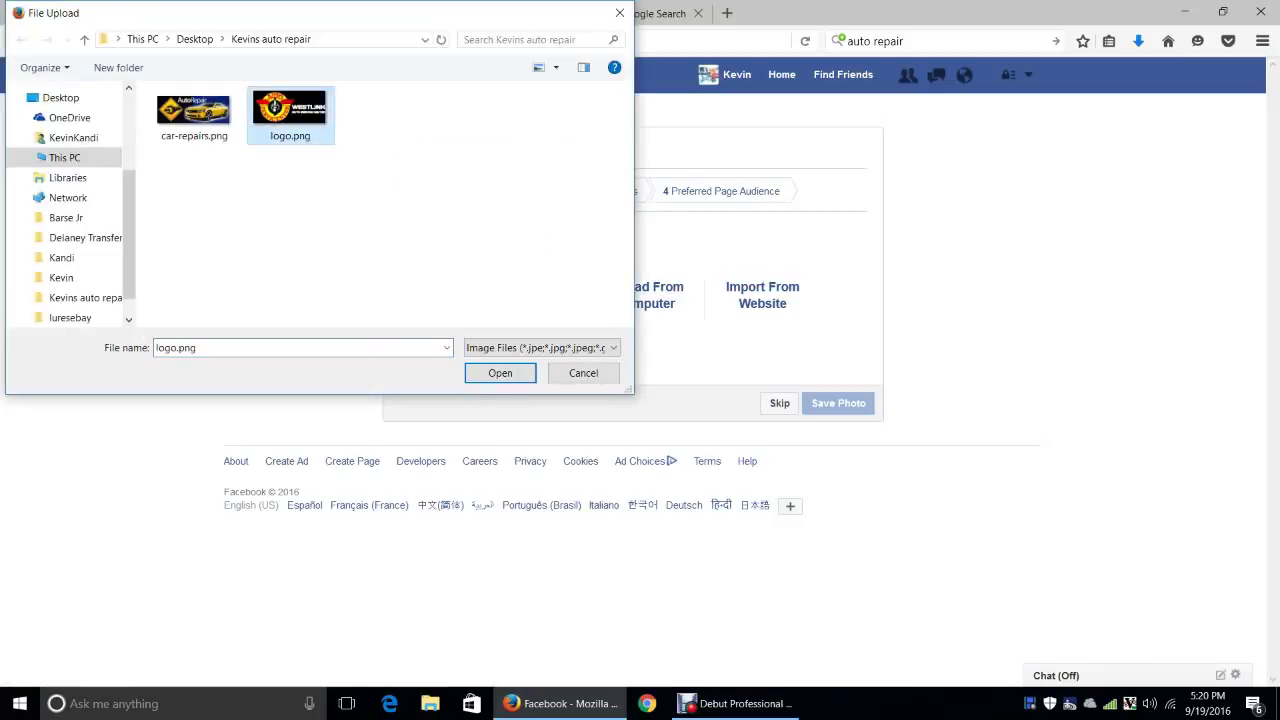
left_click(500, 372)
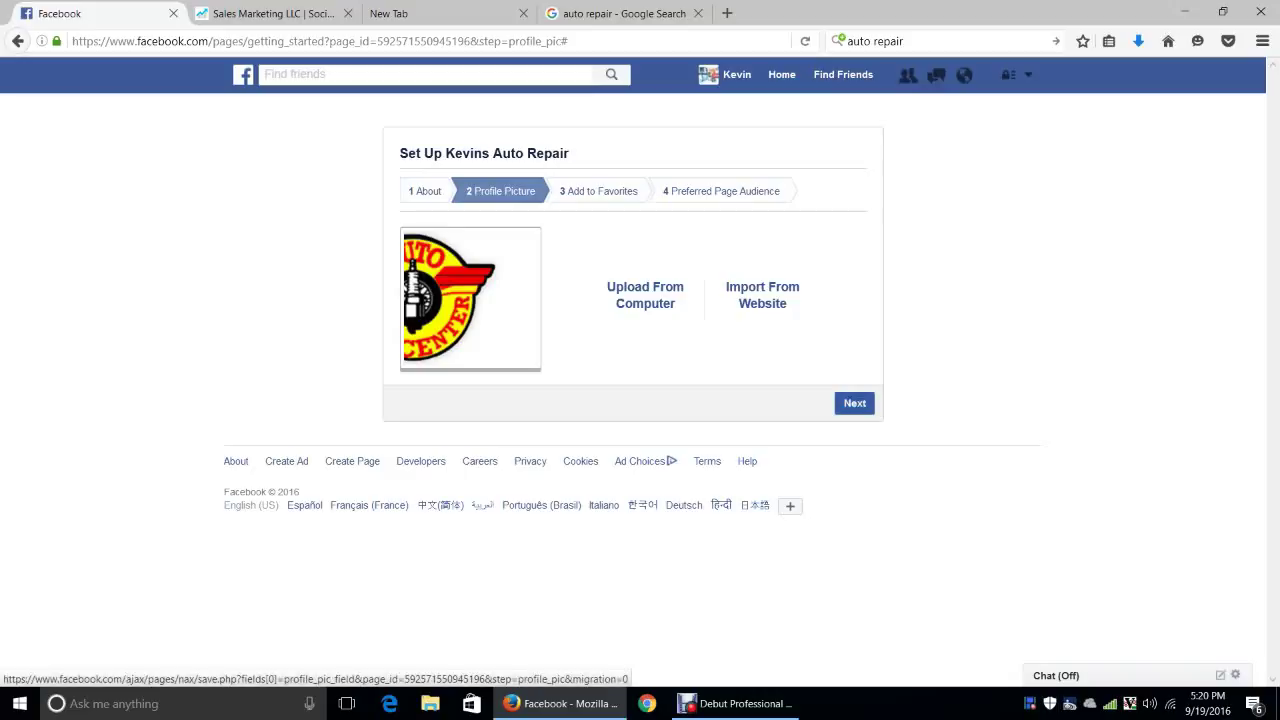
left_click(854, 403)
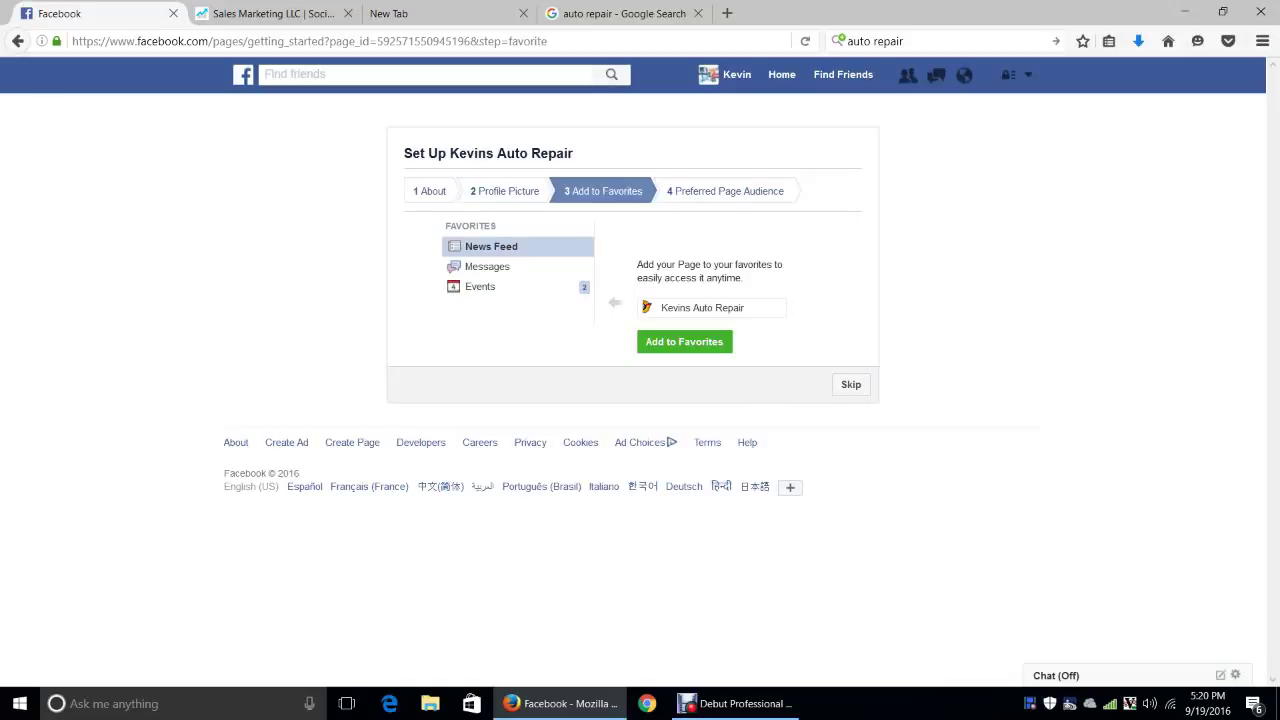
Add the page to favorites, then target the audience at the 85027 Phoenix ZIP code
left_click(684, 341)
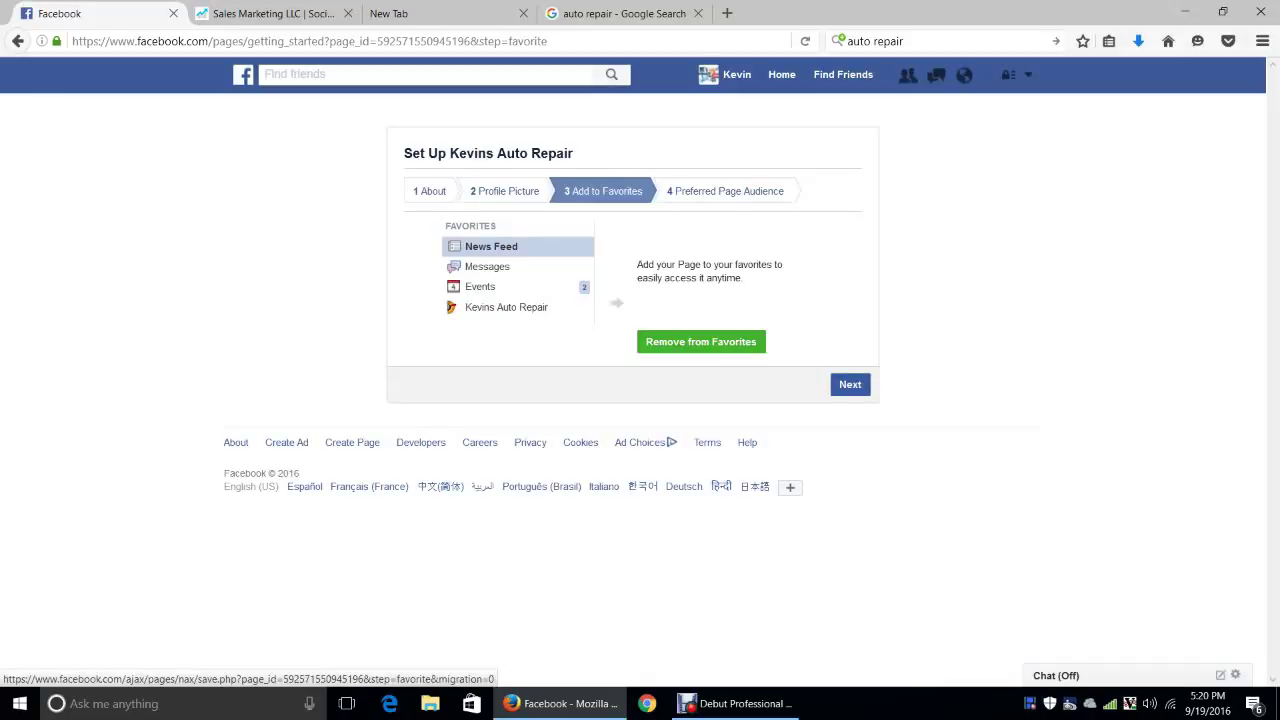
left_click(850, 384)
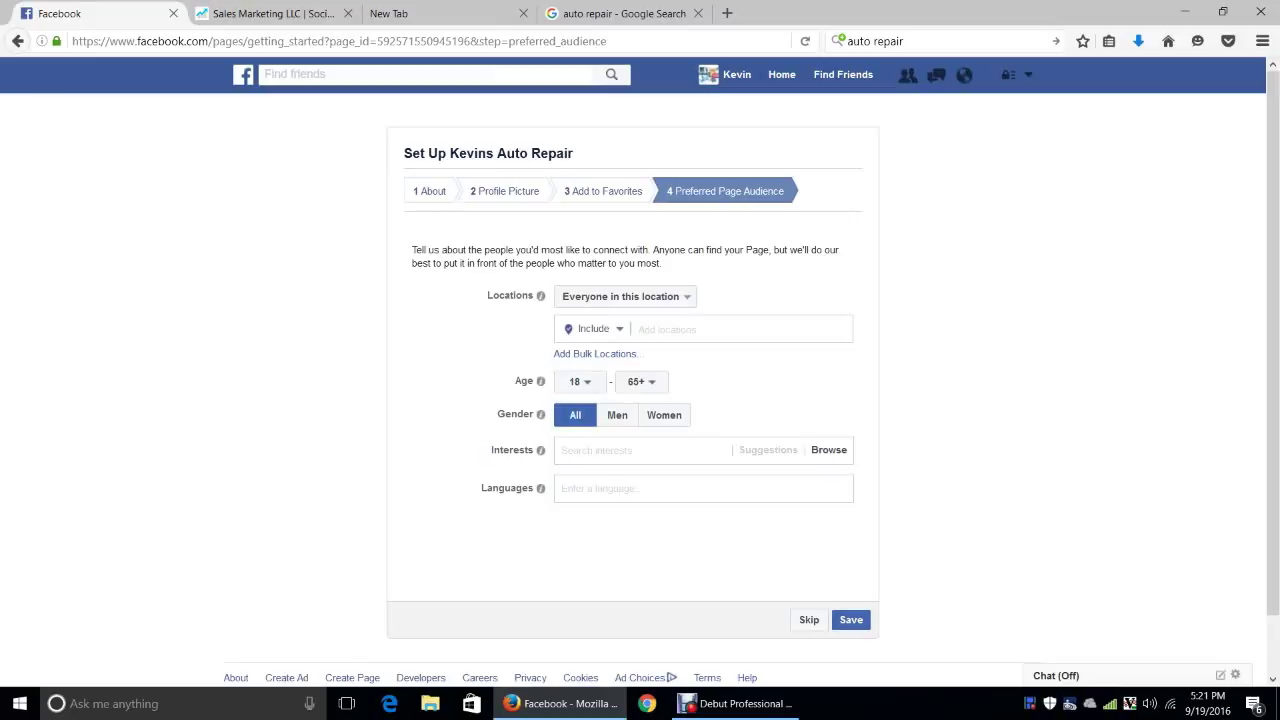
left_click(700, 329)
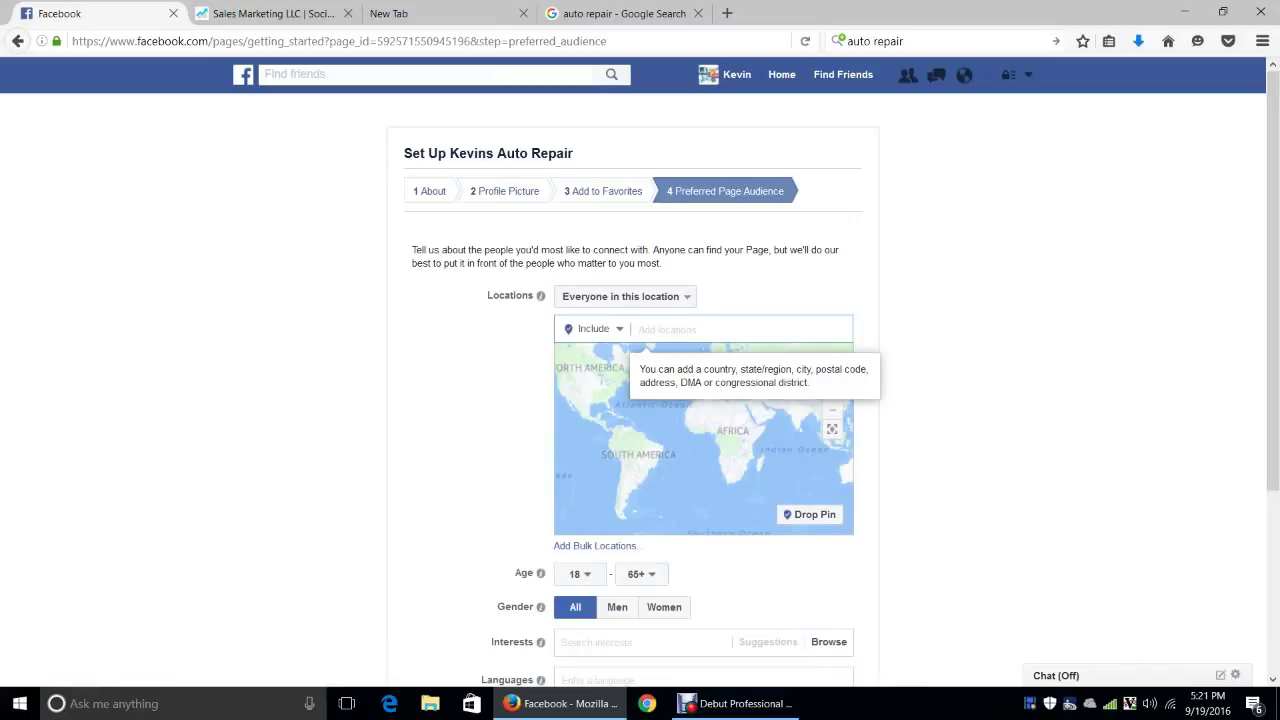
type("85027")
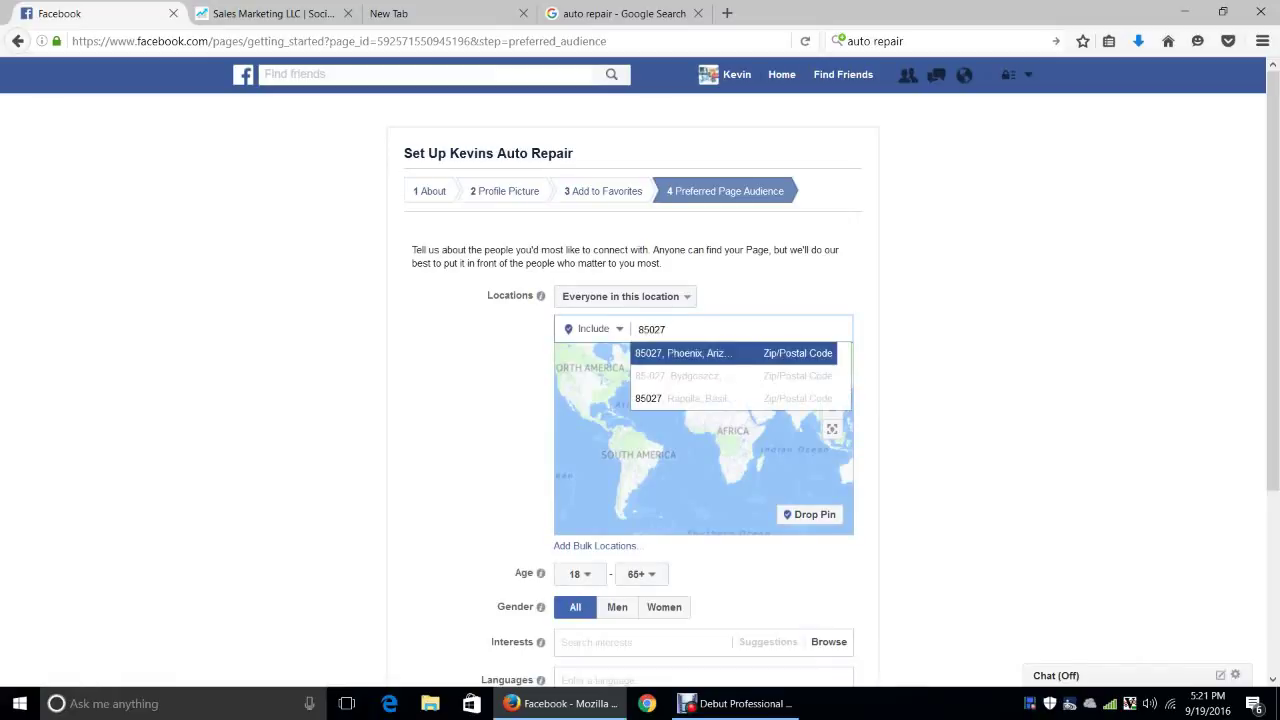
key("Return")
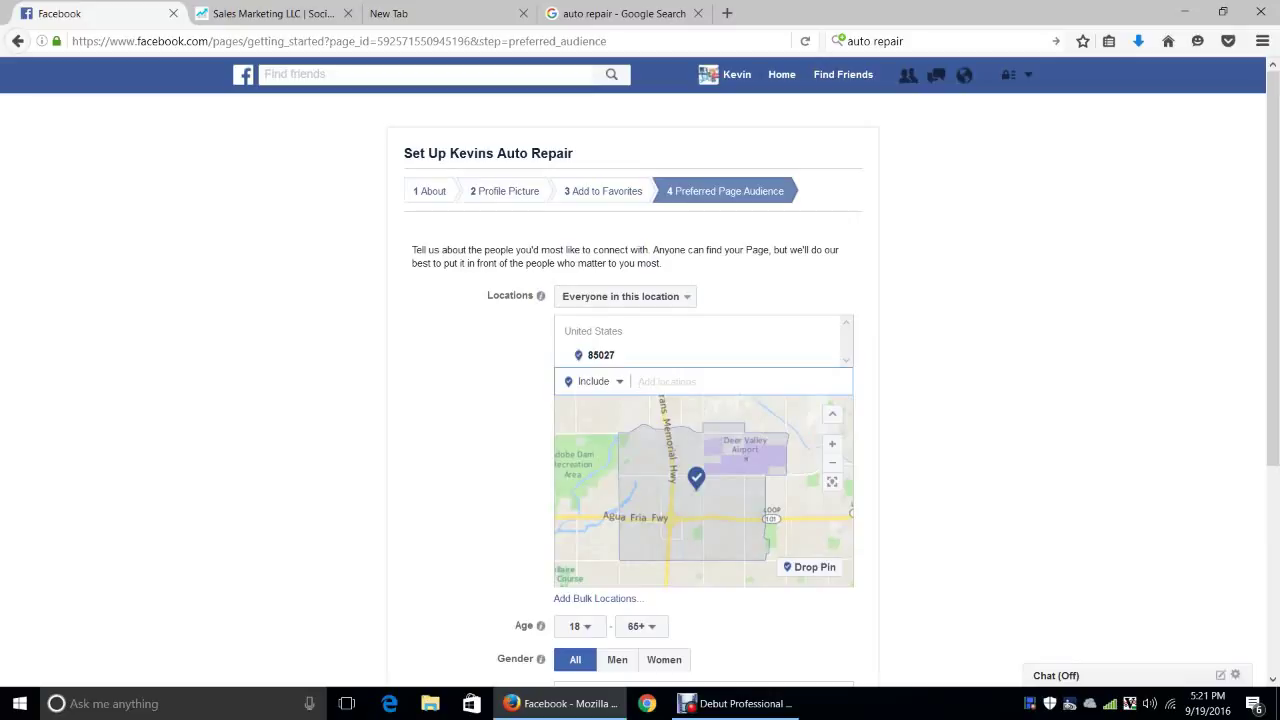
scroll(640, 400, "down", 5)
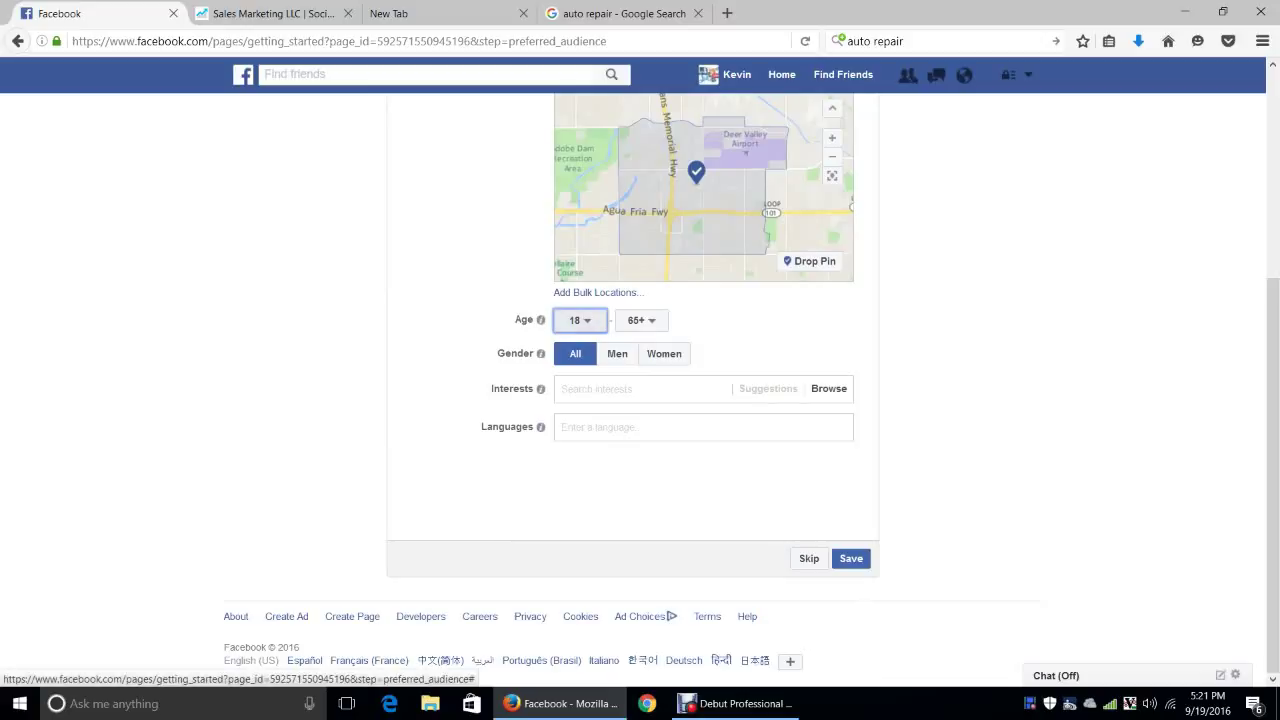
Set the audience age range to 21 through 65+
left_click(580, 320)
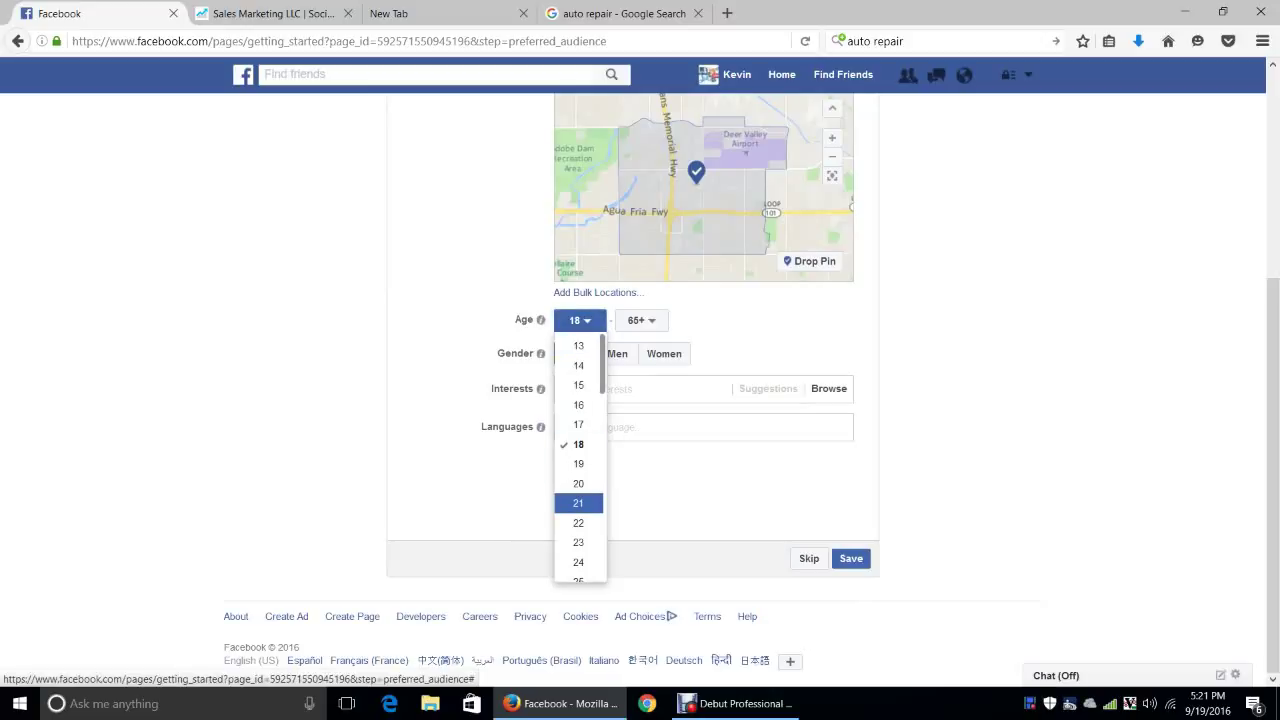
left_click(578, 503)
left_click(640, 320)
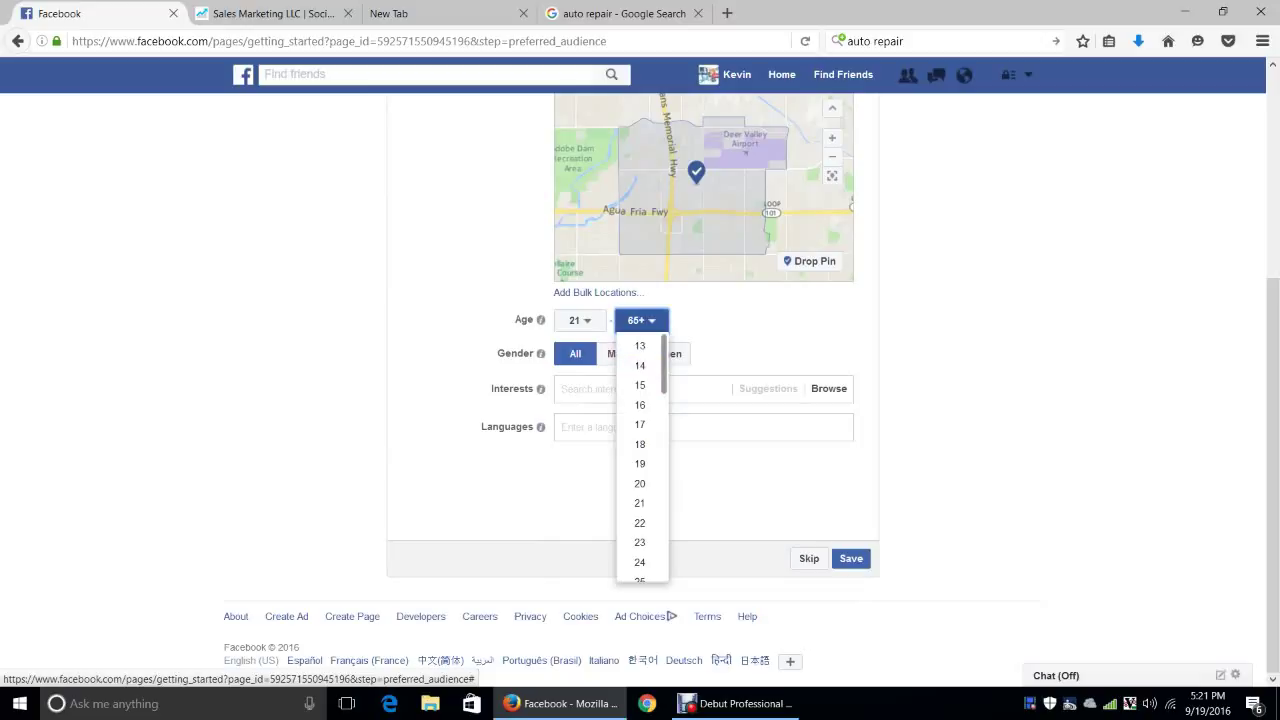
left_click(640, 320)
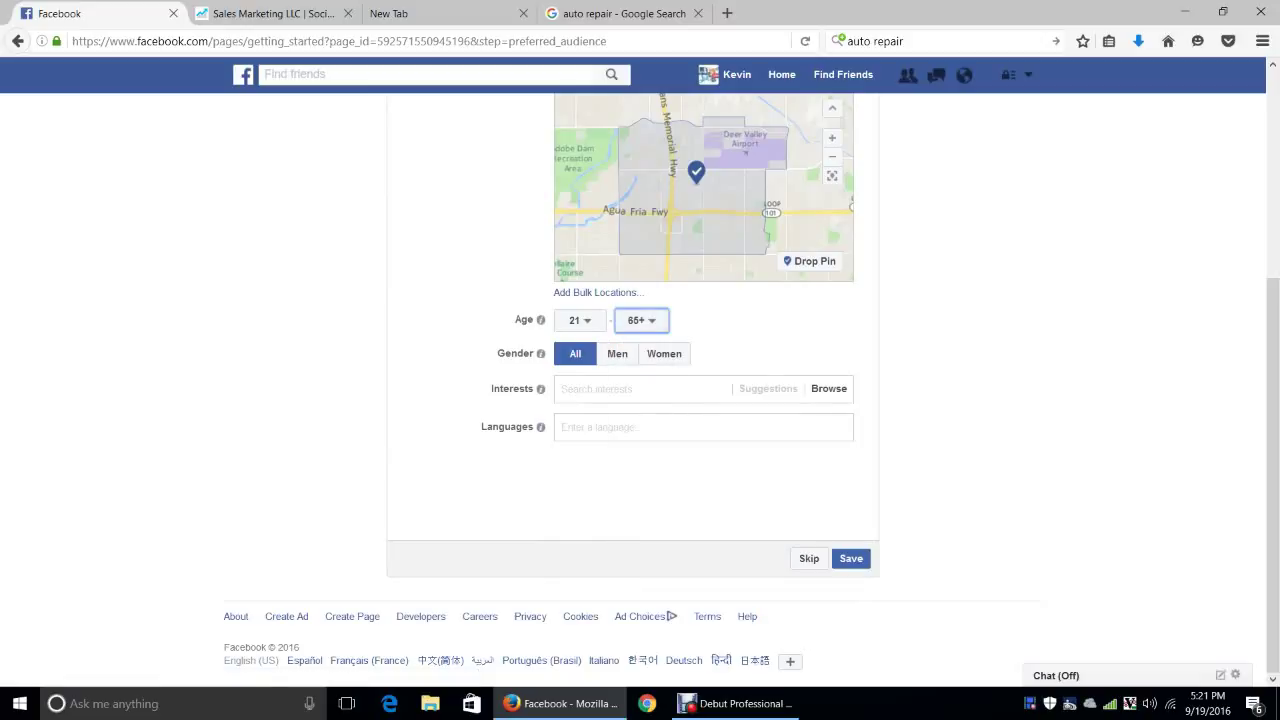
Look through the interest categories and close them without adding any
left_click(829, 388)
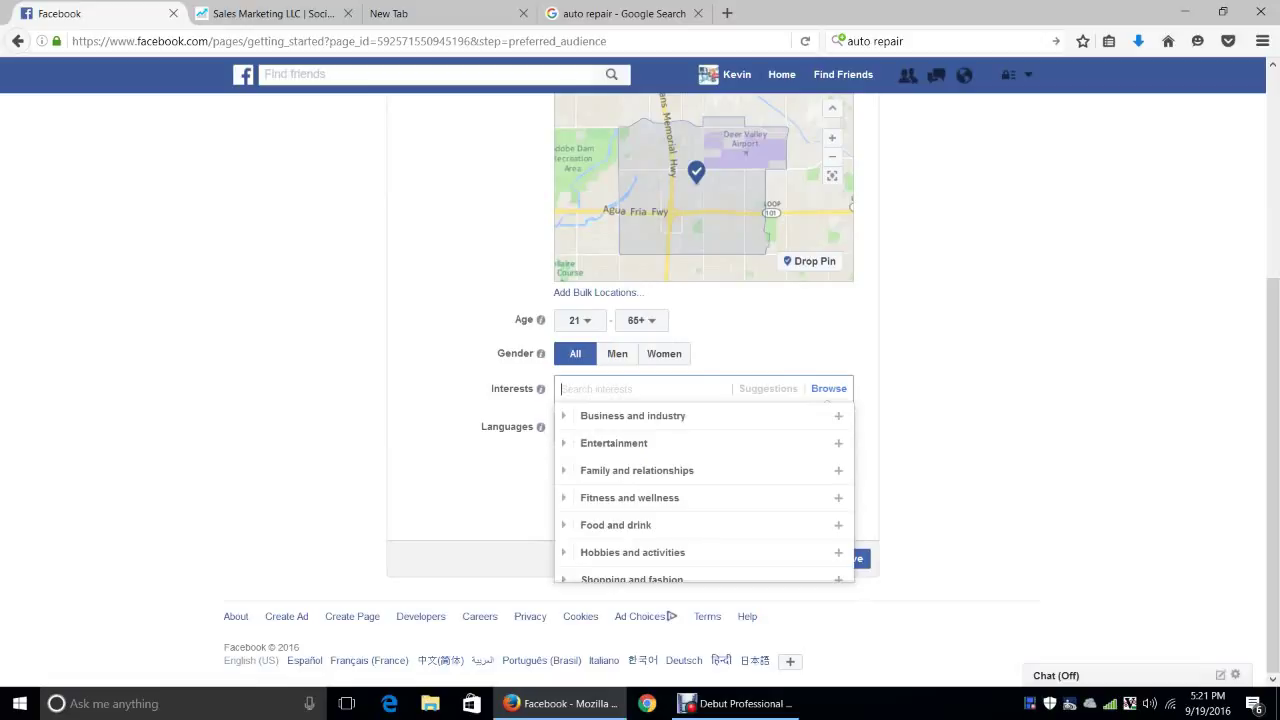
mouse_move(700, 415)
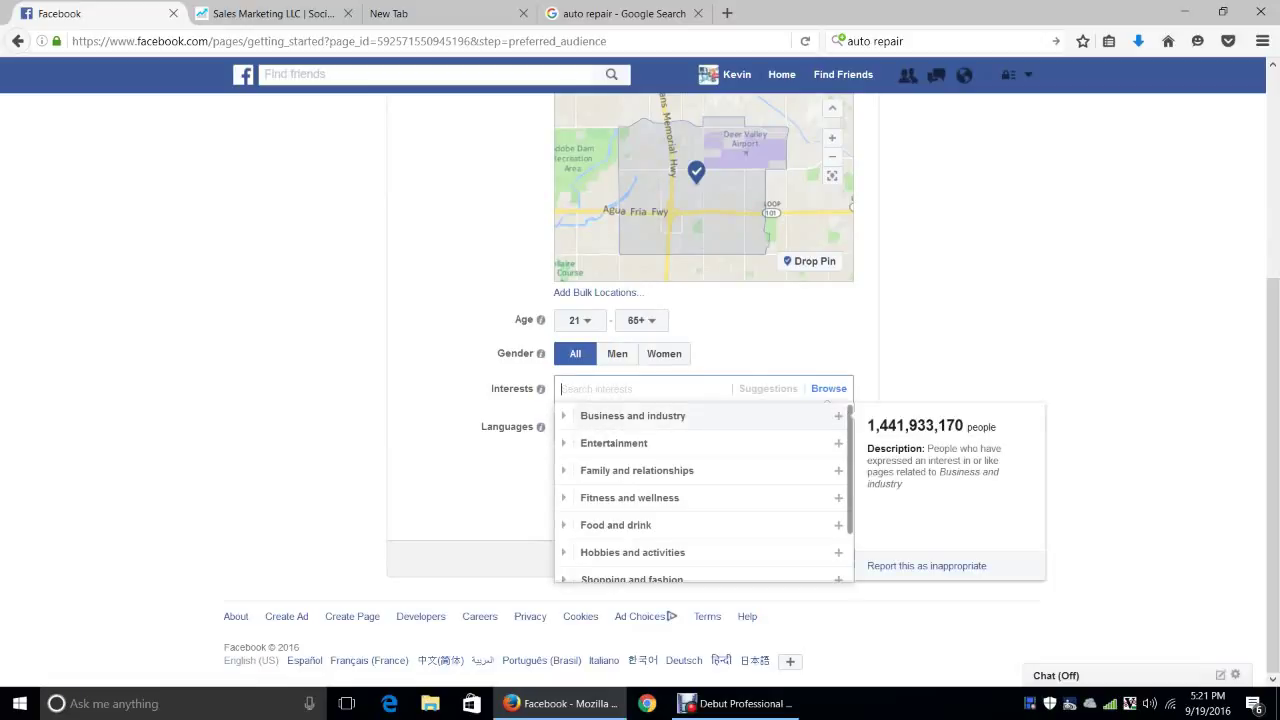
mouse_move(838, 470)
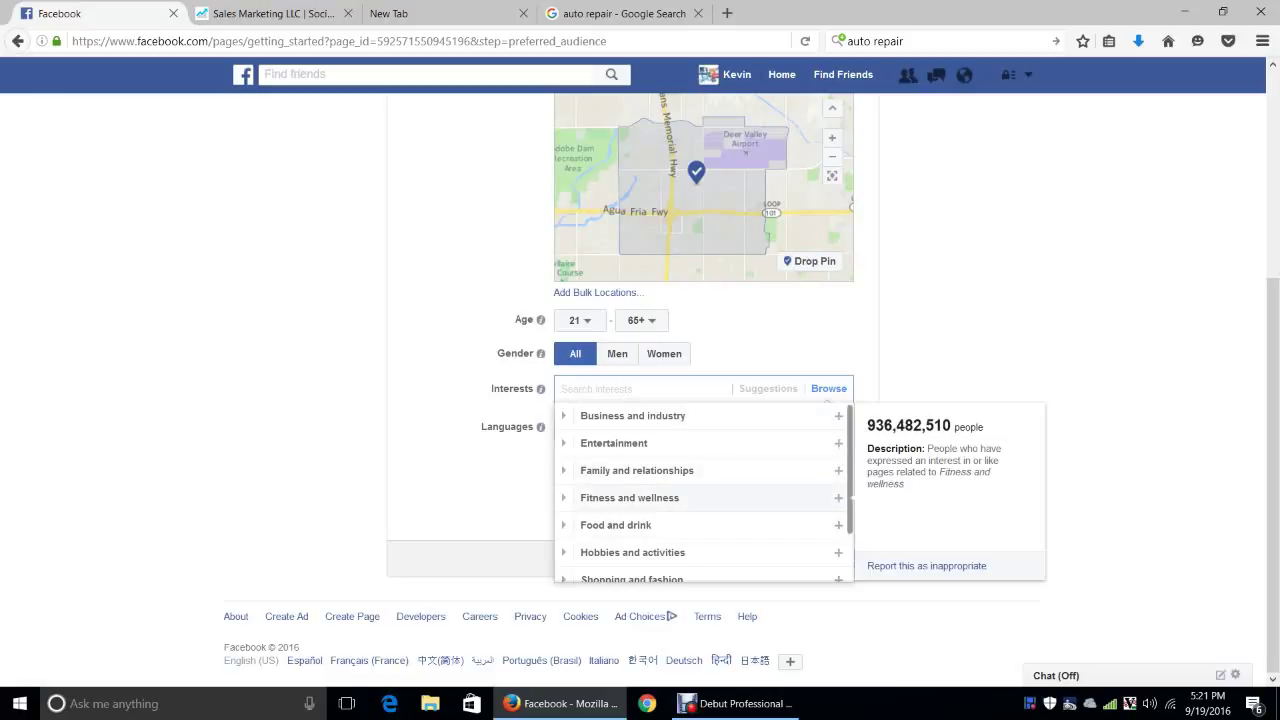
key("Escape")
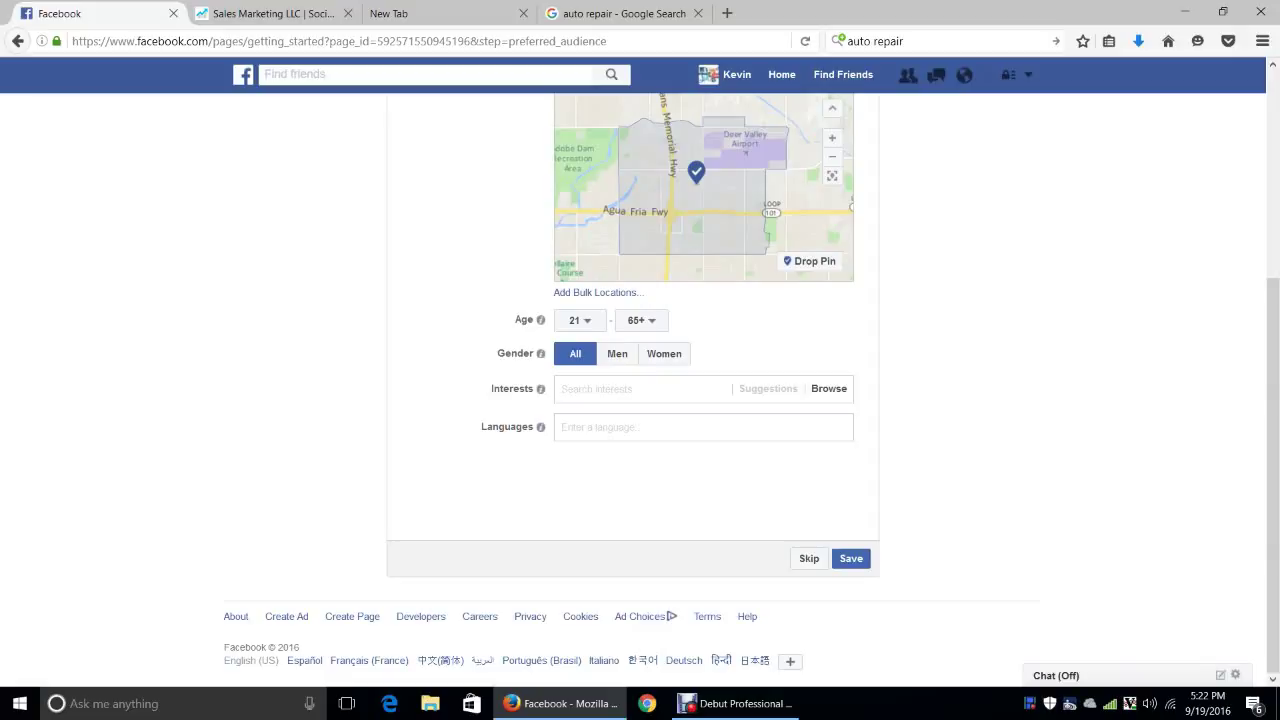
Save the preferred audience, then upload the Auto Servicenter logo as the profile picture
left_click(703, 427)
left_click(851, 558)
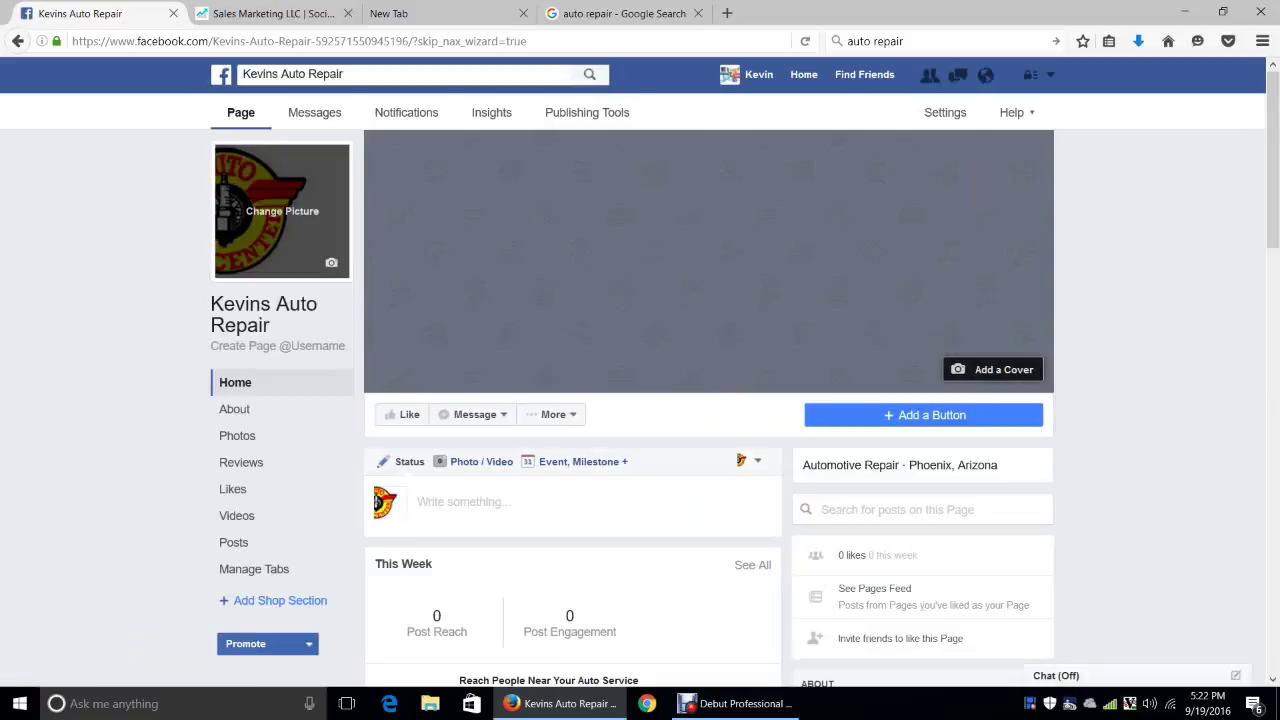
left_click(282, 211)
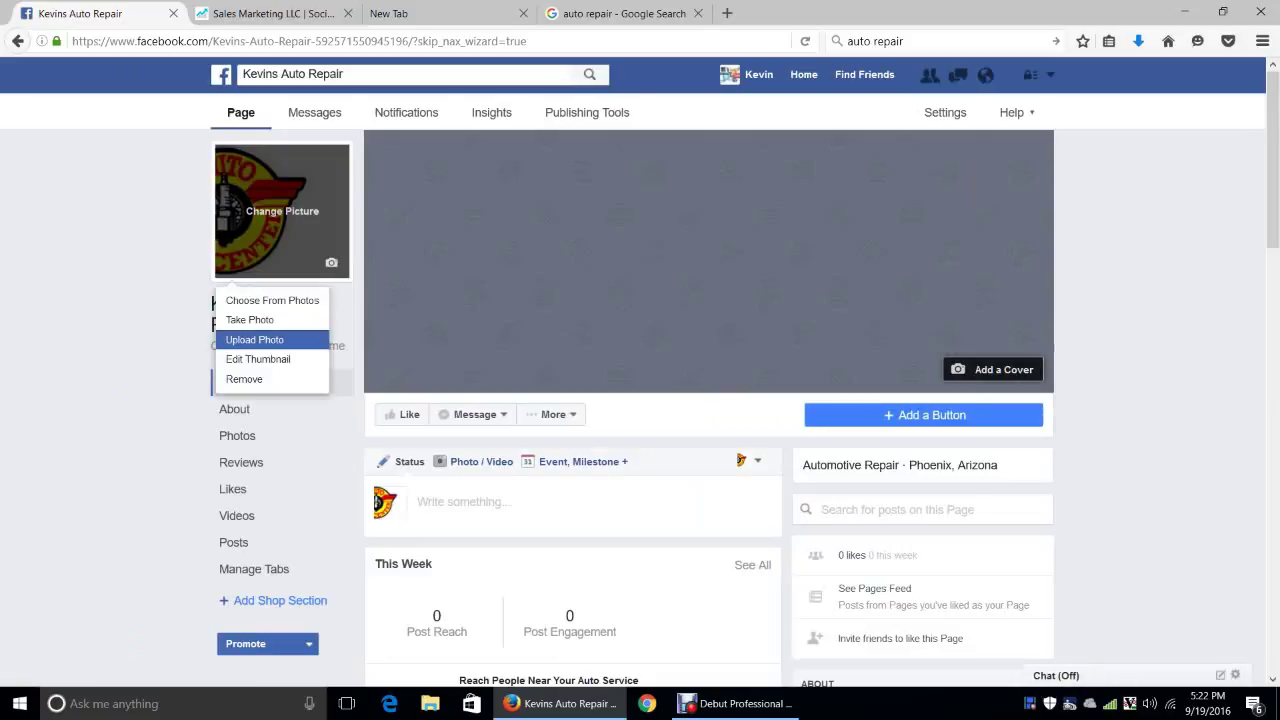
left_click(254, 339)
key("Escape")
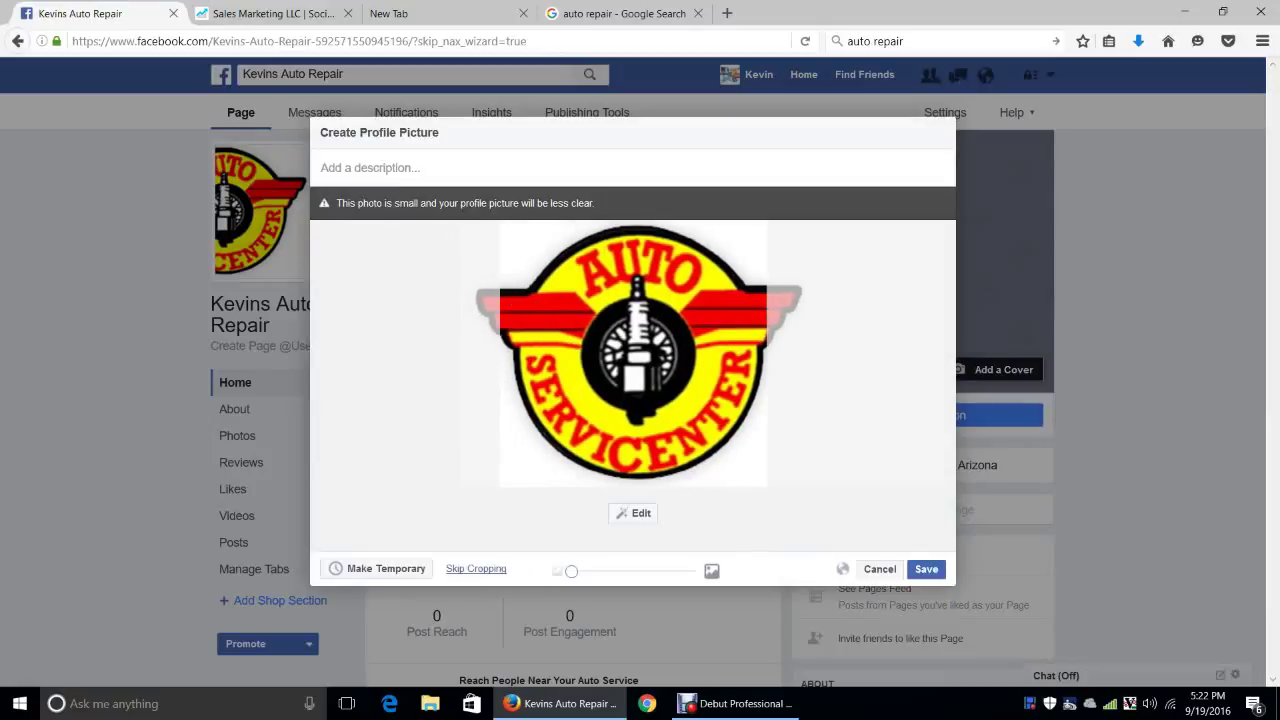
left_click(926, 568)
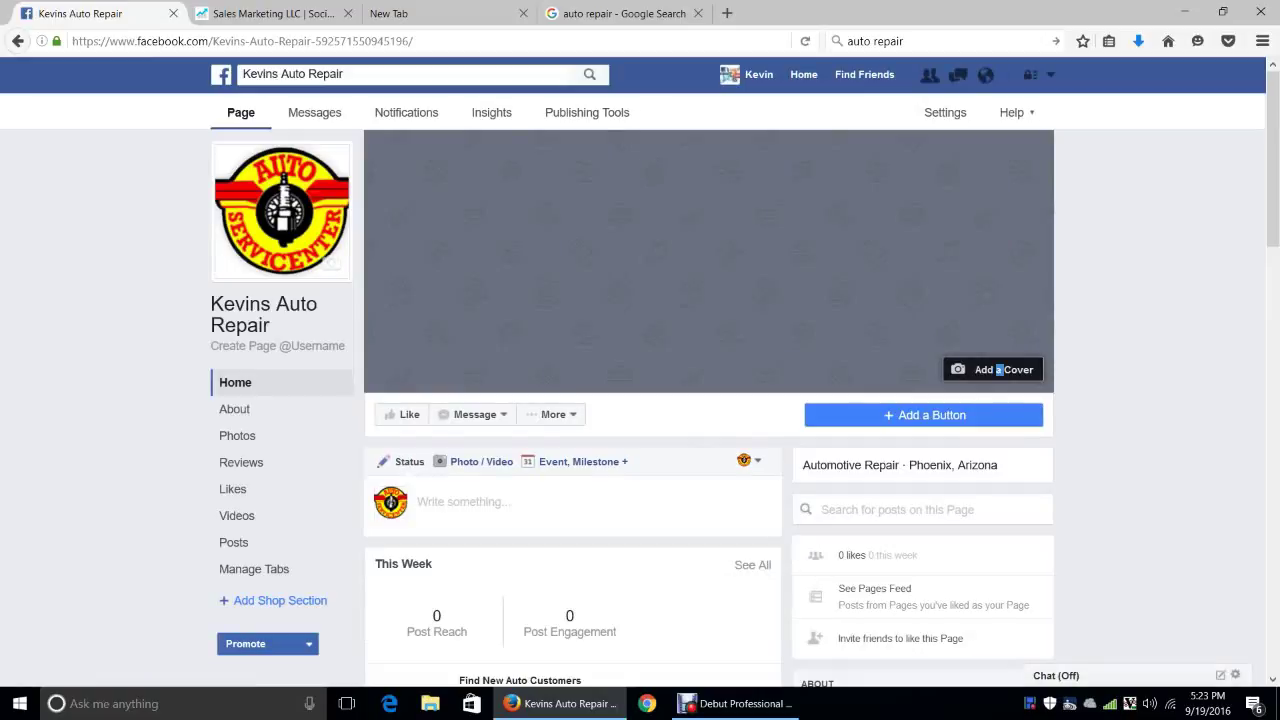
Upload car-repairs.png as the cover photo and save it in its current position
left_click(998, 369)
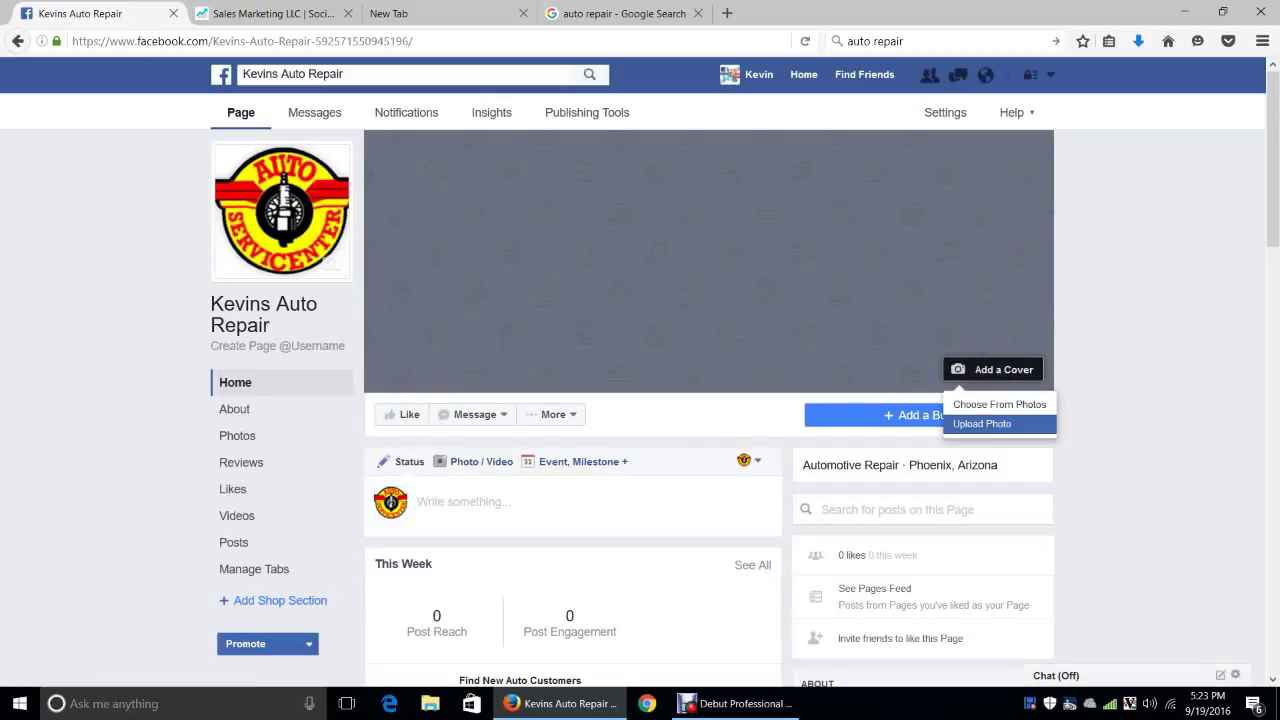
left_click(982, 423)
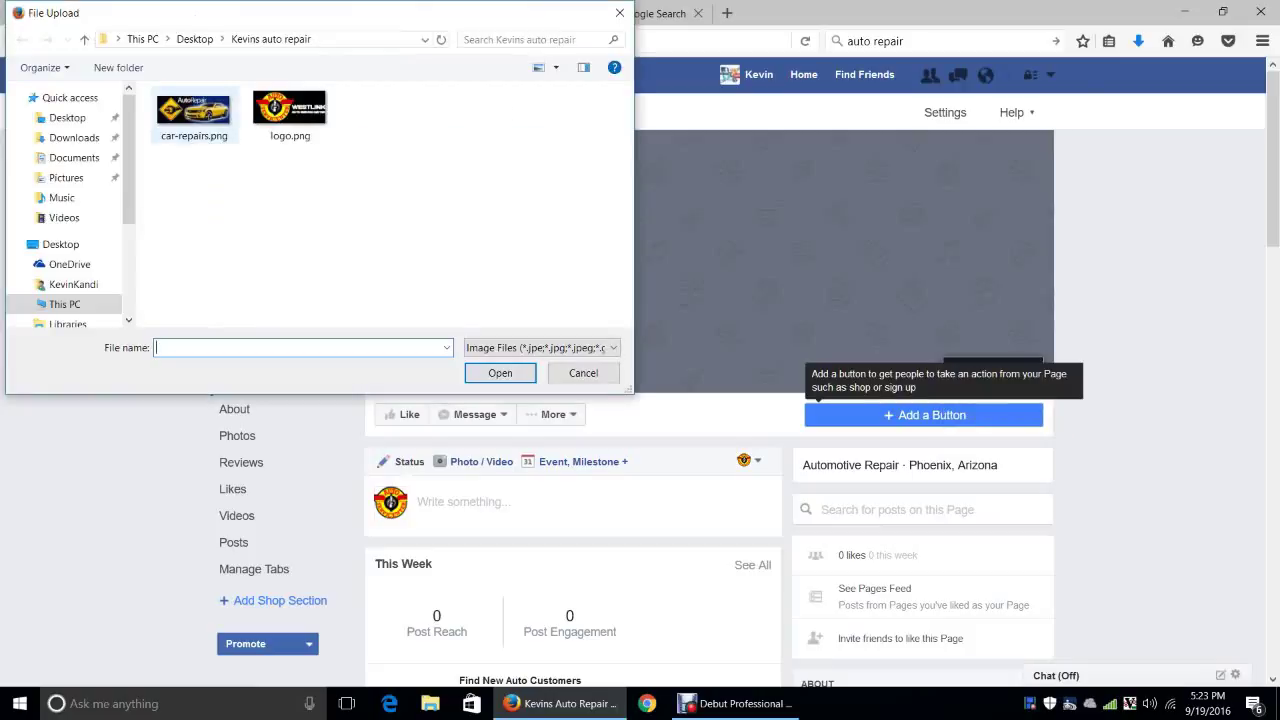
double_click(193, 115)
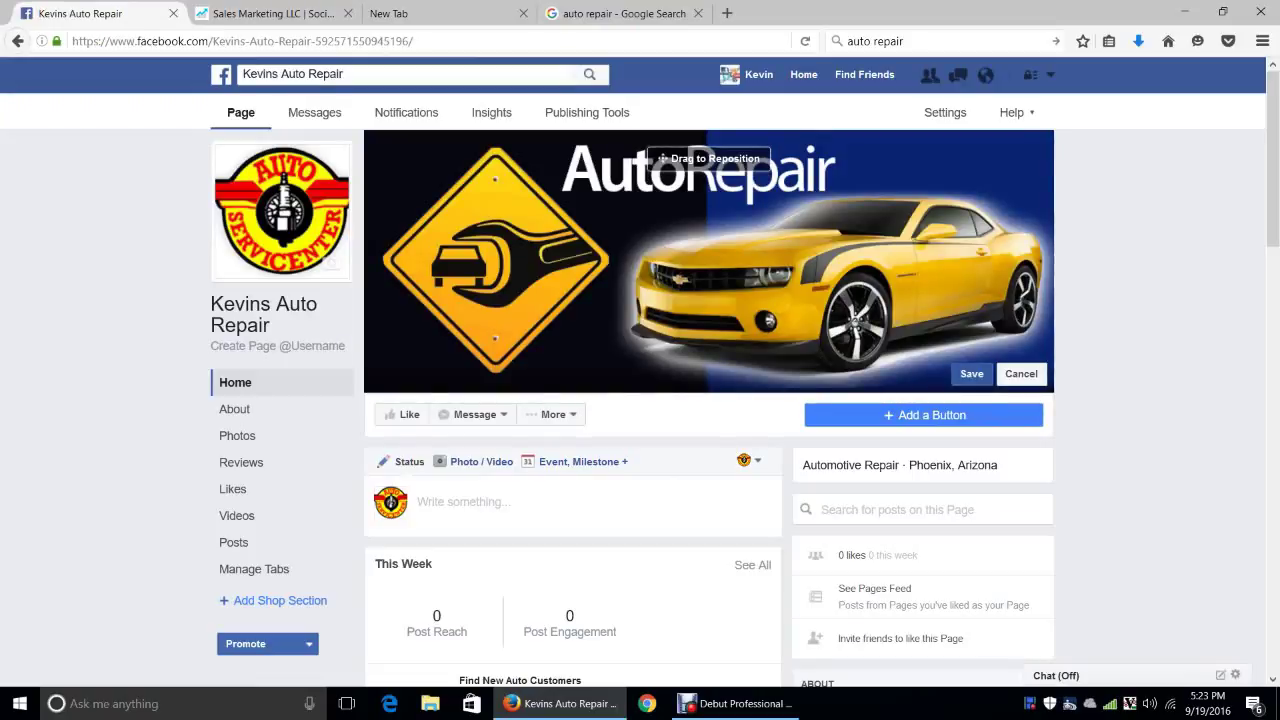
left_click(971, 373)
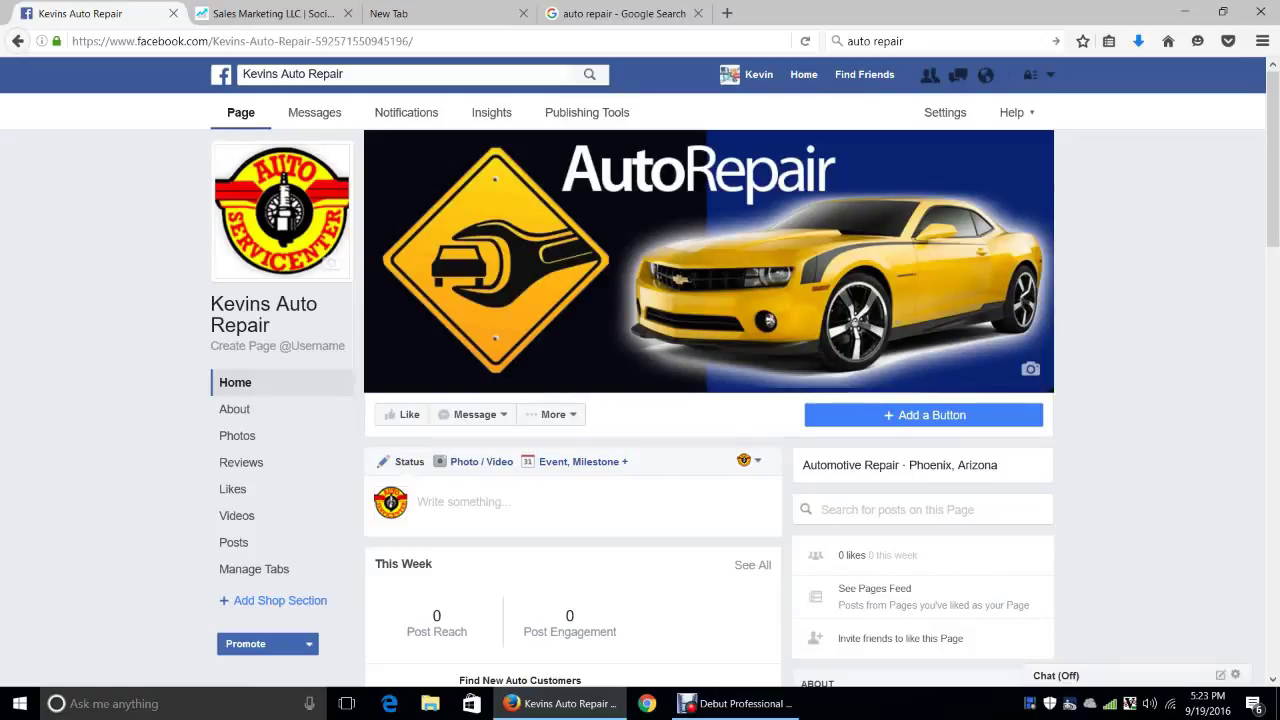
Scroll through the finished page, then go back to the Facebook home feed
scroll(700, 400, "down", 3)
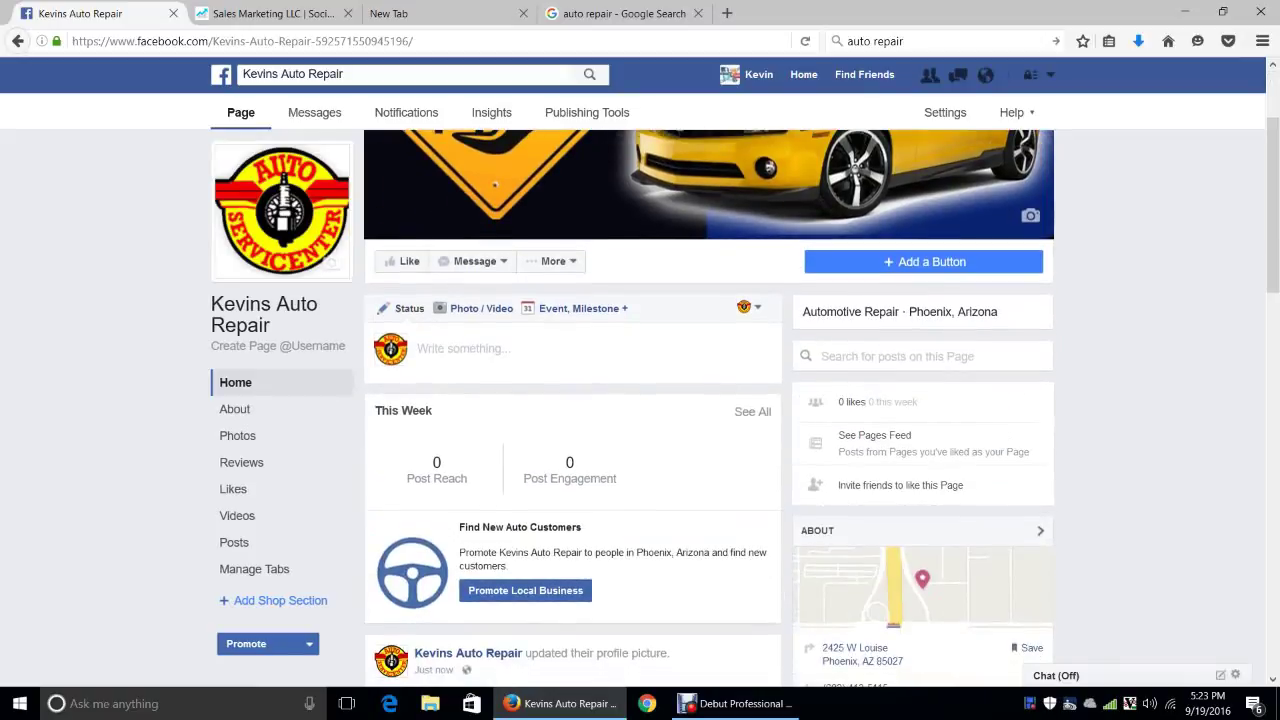
scroll(700, 400, "up", 3)
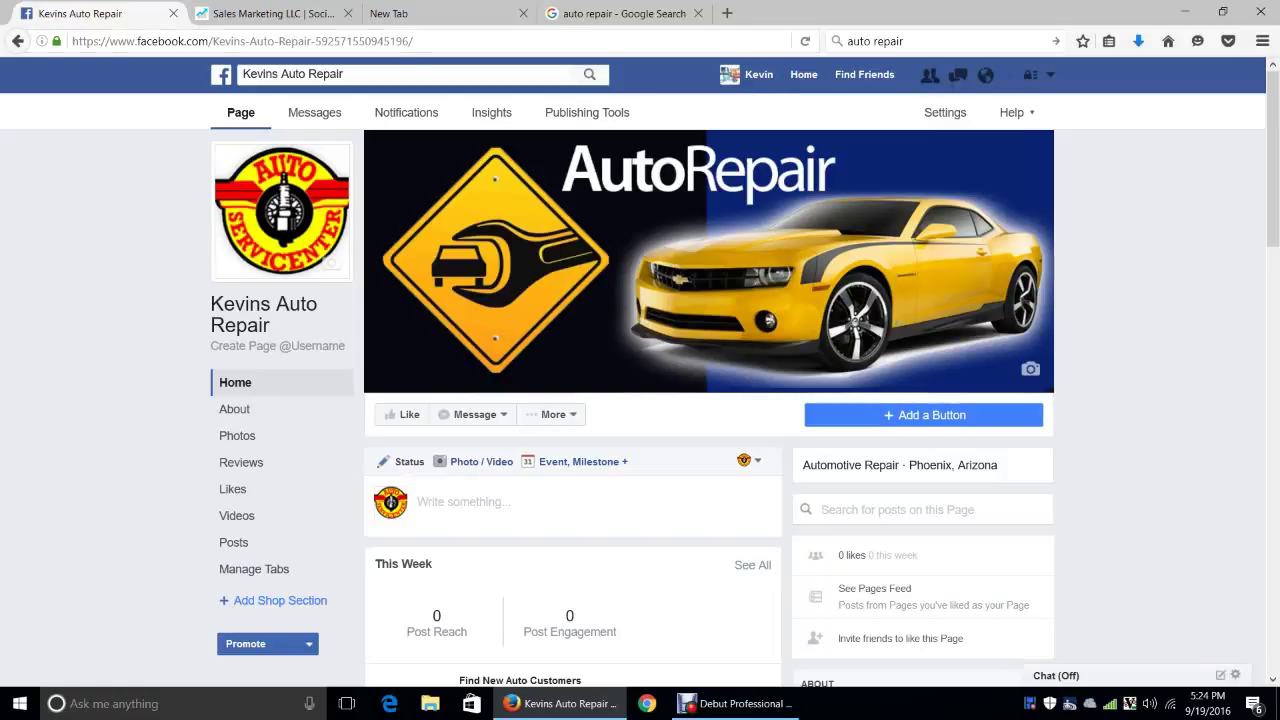
left_click(804, 75)
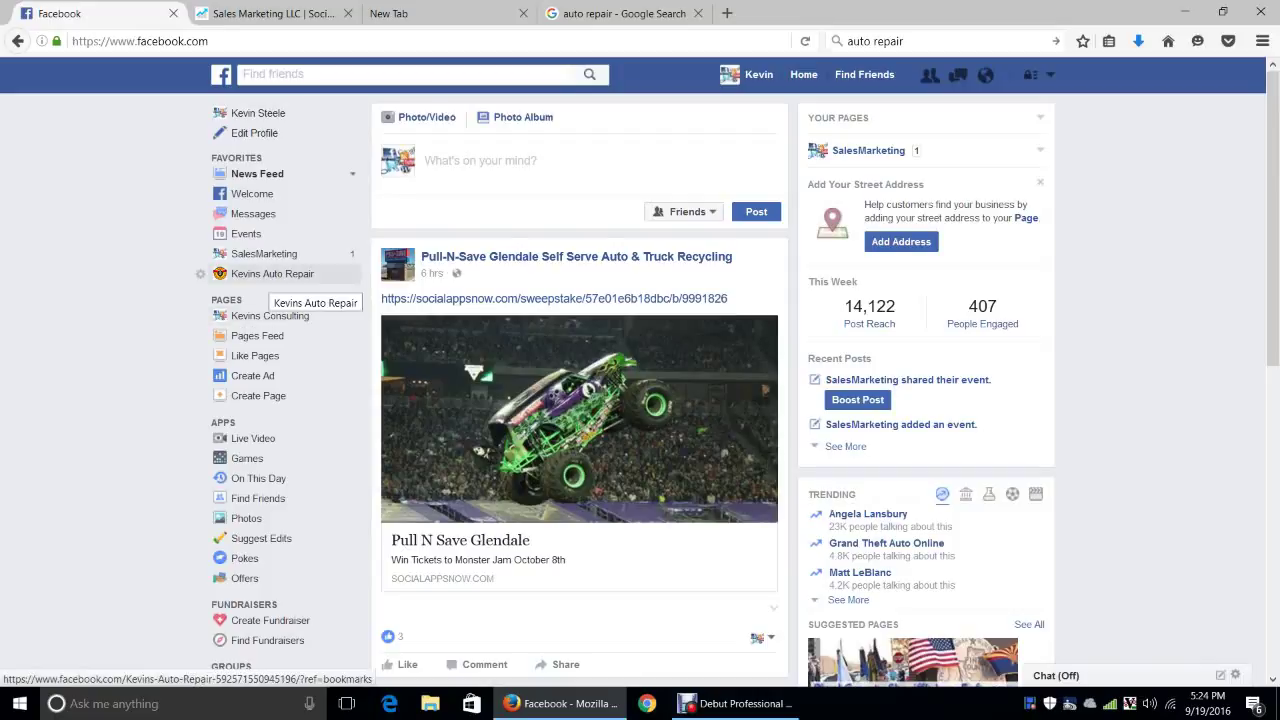
Go to the Kevins Auto Repair page from Favorites and show its General settings
left_click(272, 274)
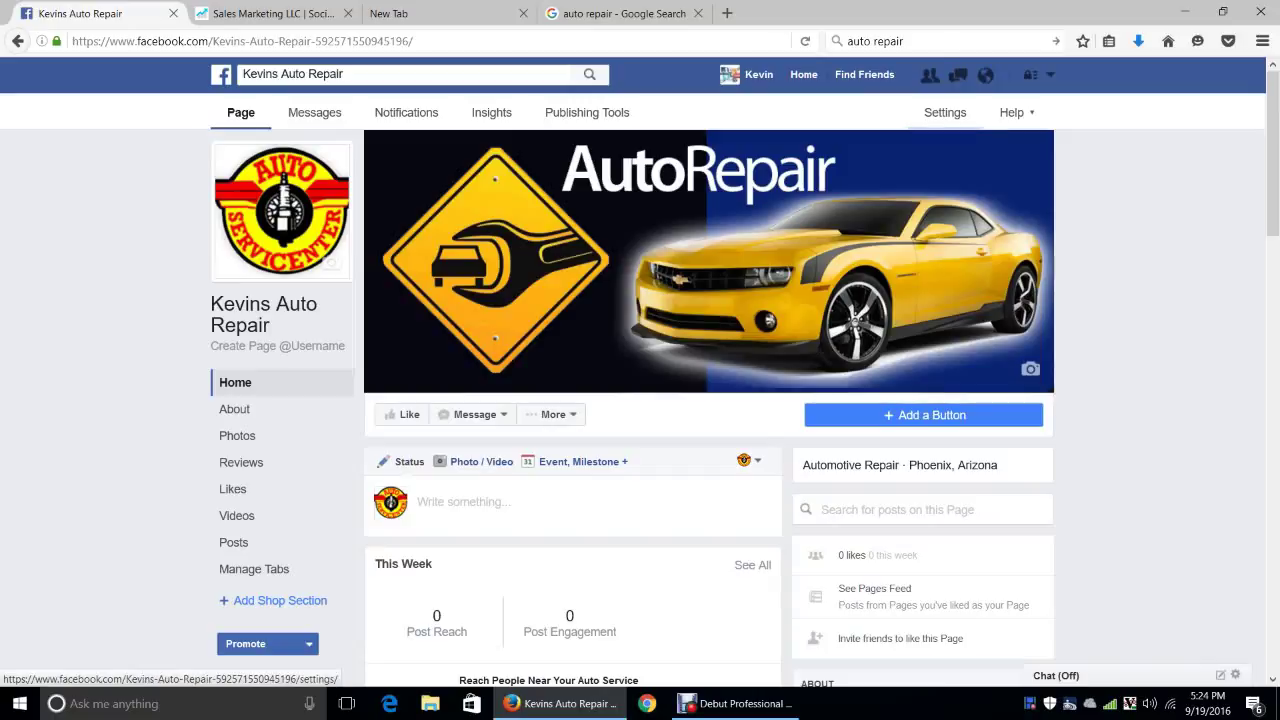
left_click(944, 112)
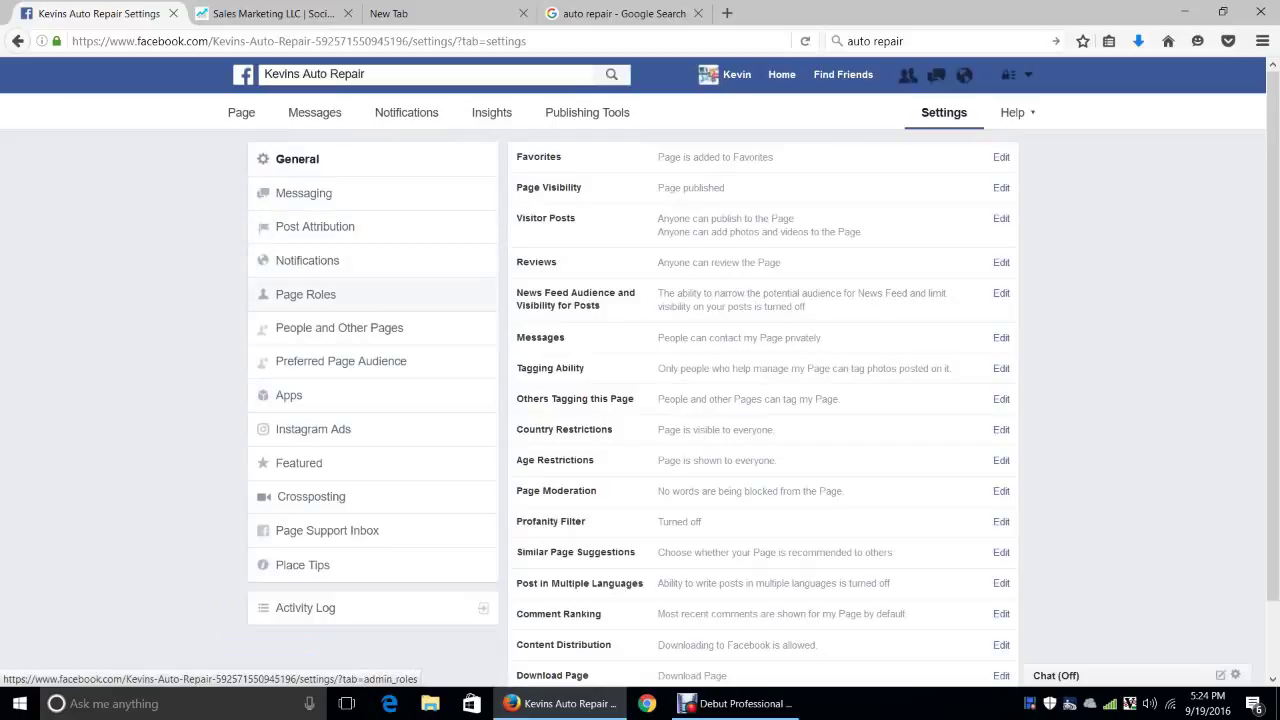
Check who holds Page Roles on Kevins Auto Repair, then go back to the home feed
left_click(305, 294)
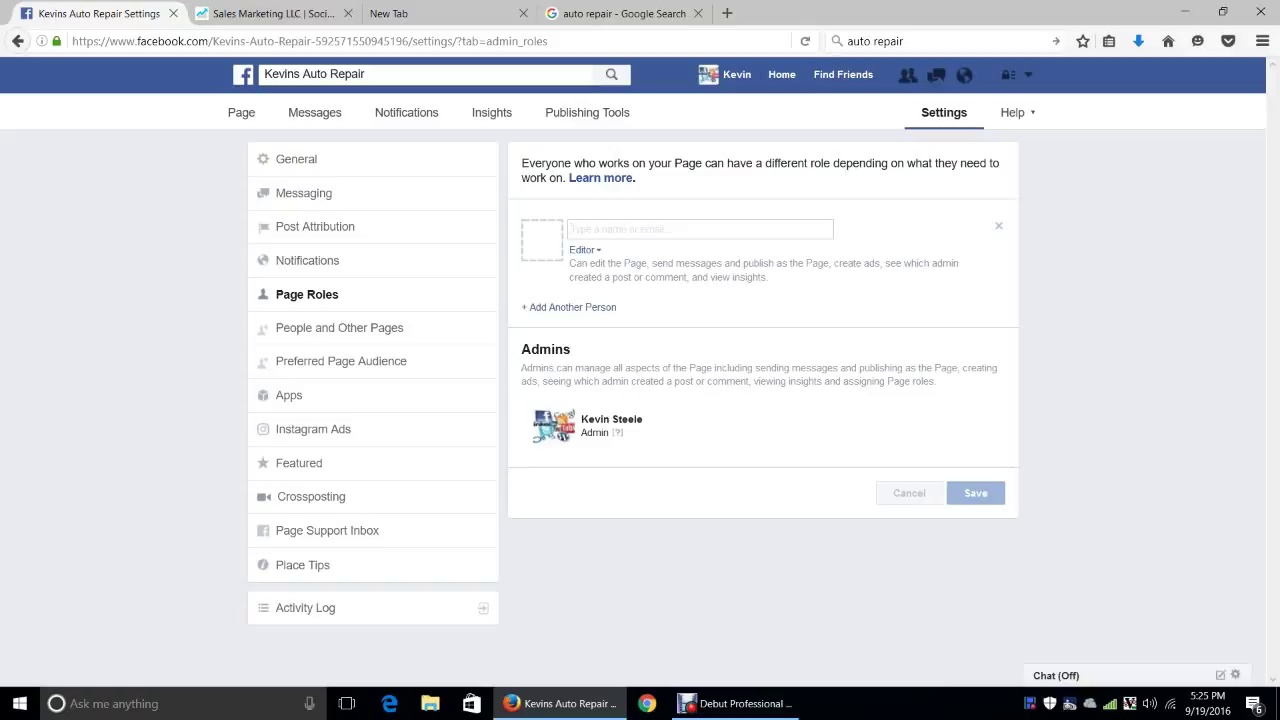
left_click(782, 74)
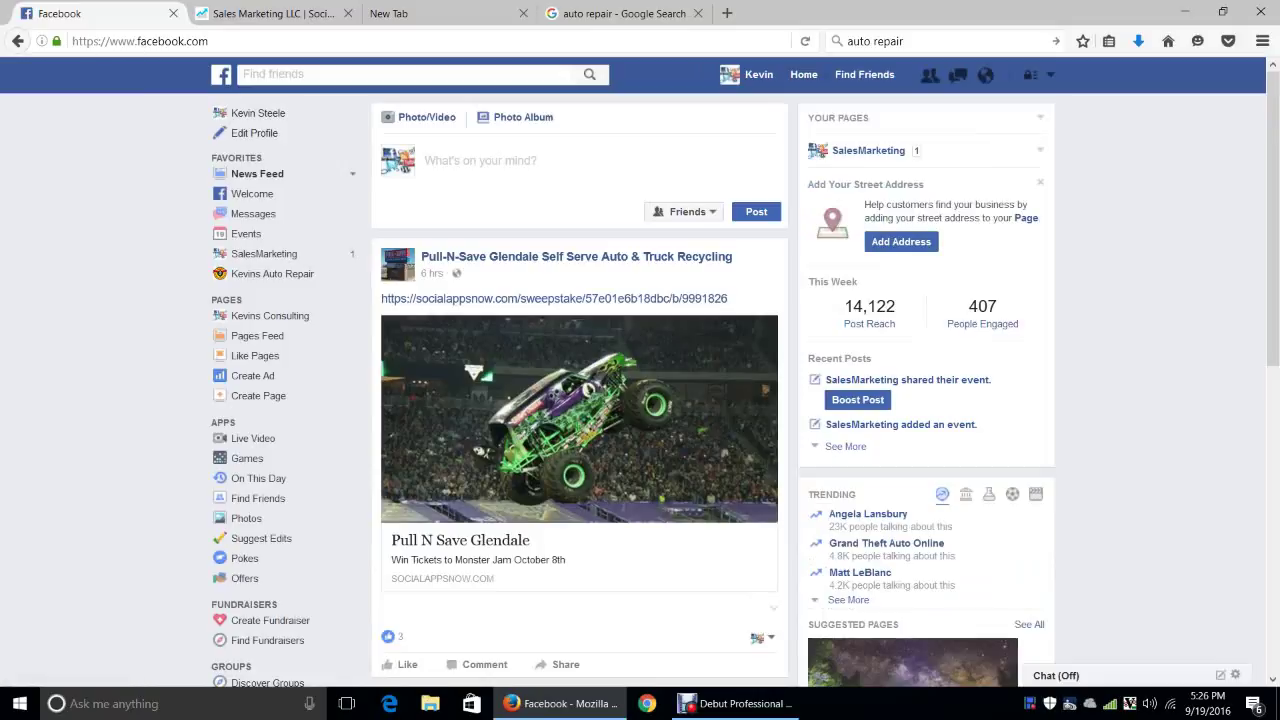
Review the Kevins Auto Repair page's logo, yellow-car cover and post, then switch to Debut Professional
left_click(272, 273)
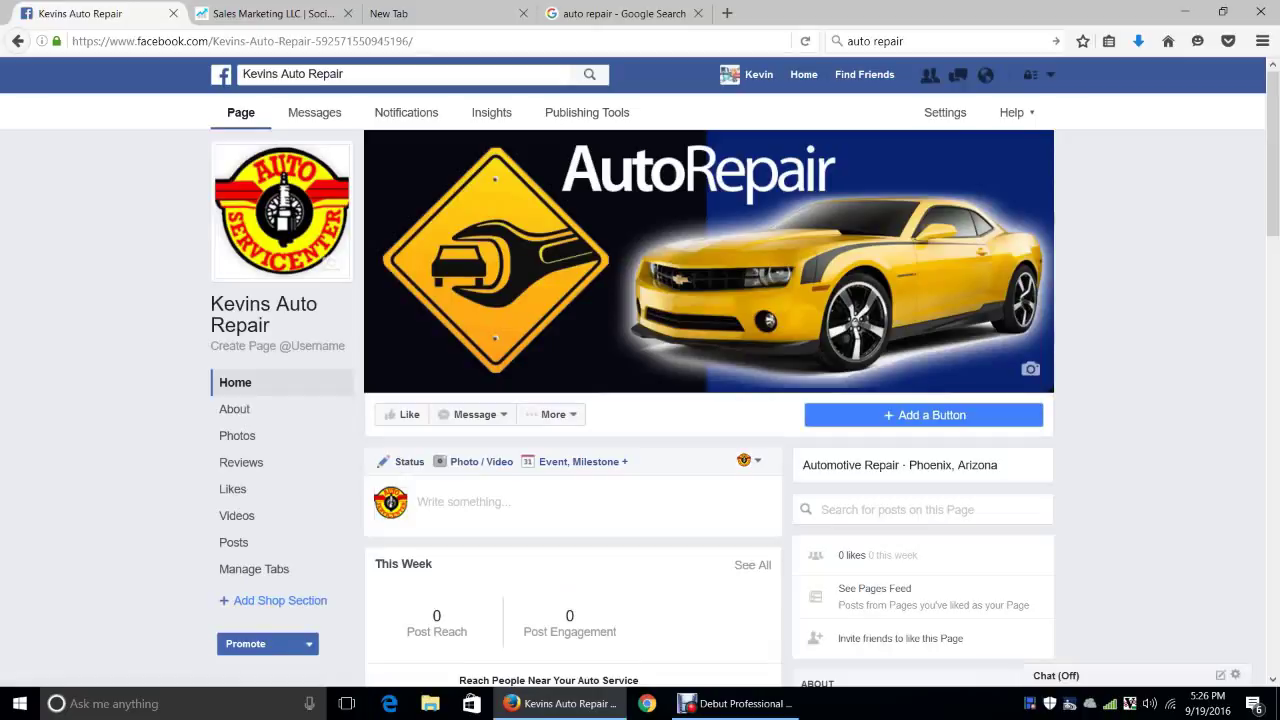
scroll(700, 400, "down", 3)
scroll(700, 400, "down", 2)
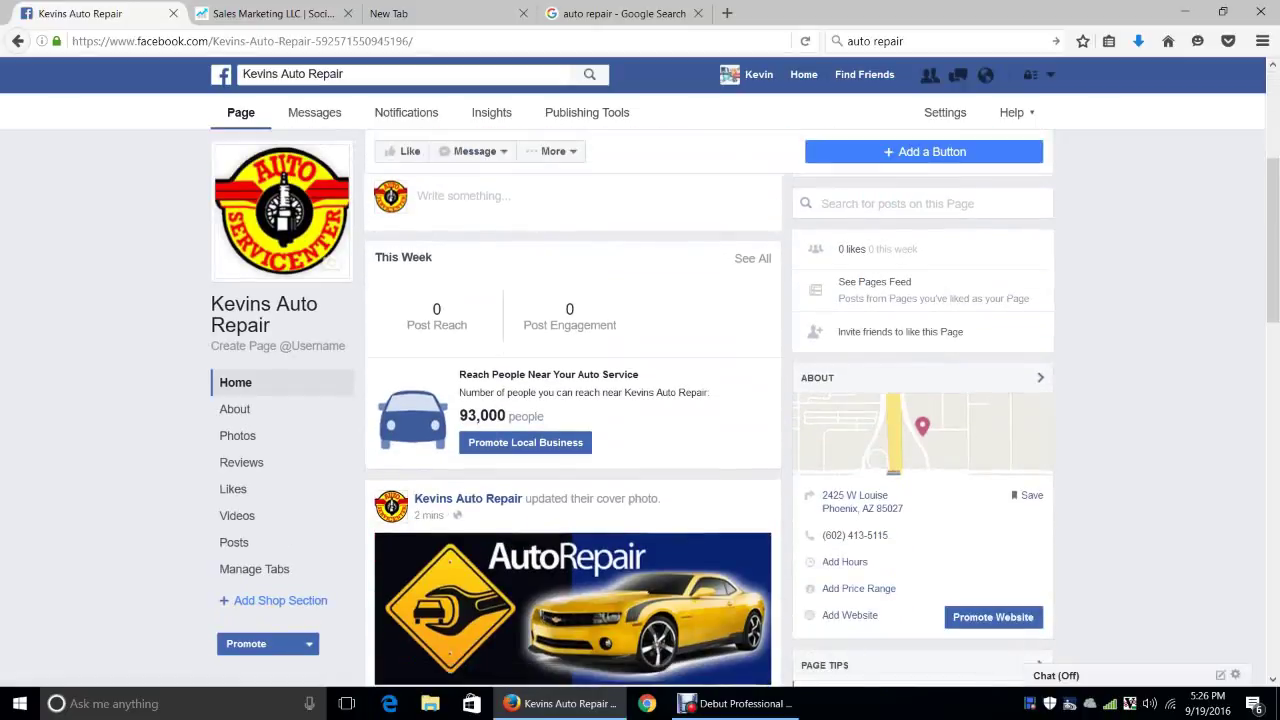
scroll(700, 400, "up", 3)
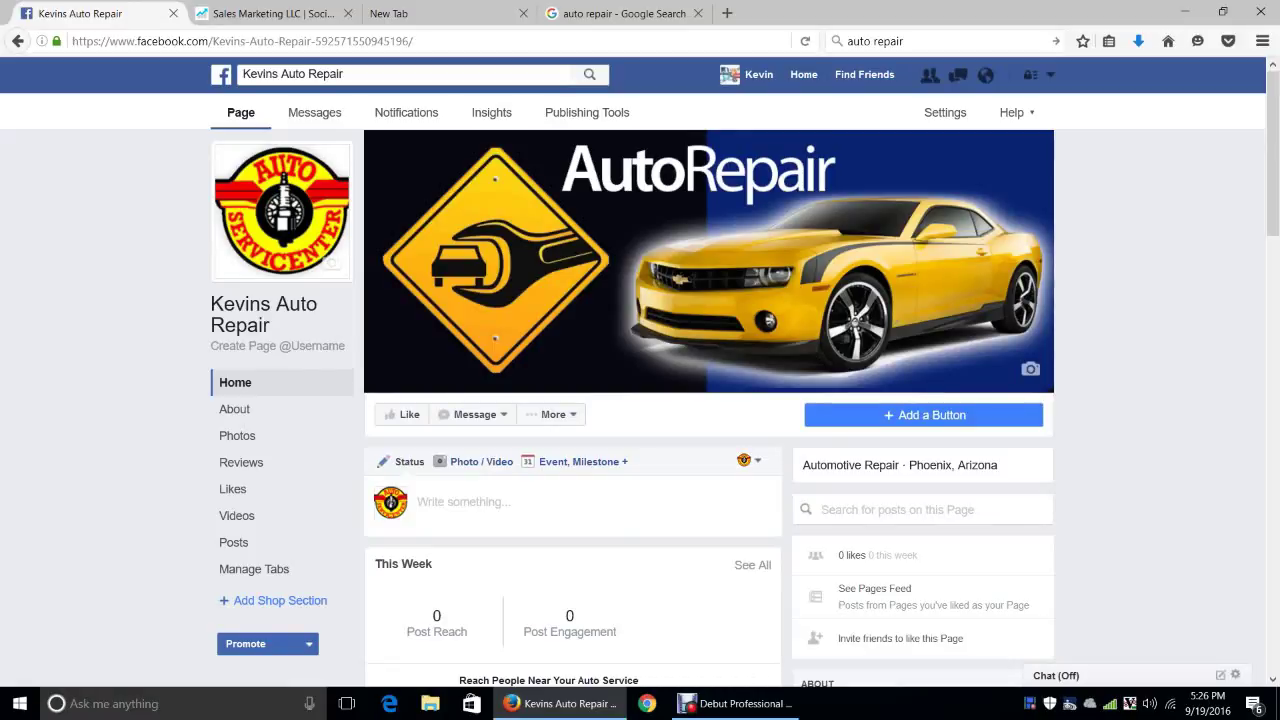
left_click(735, 703)
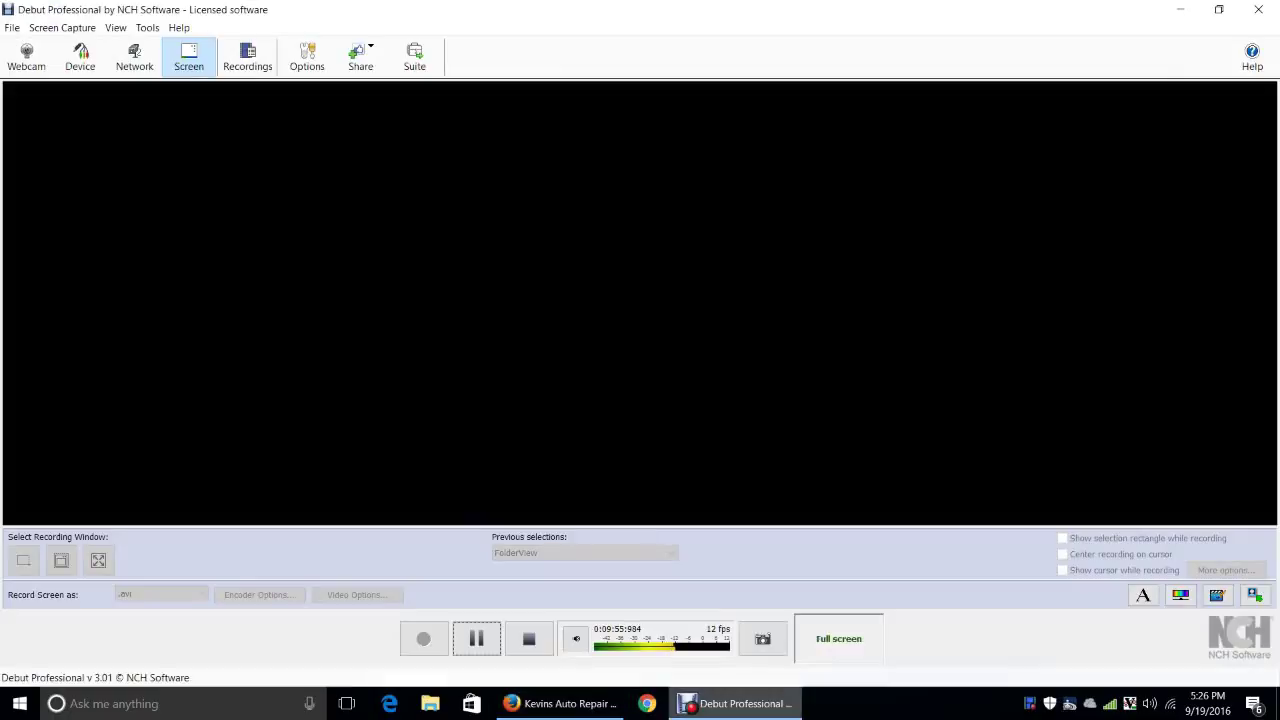